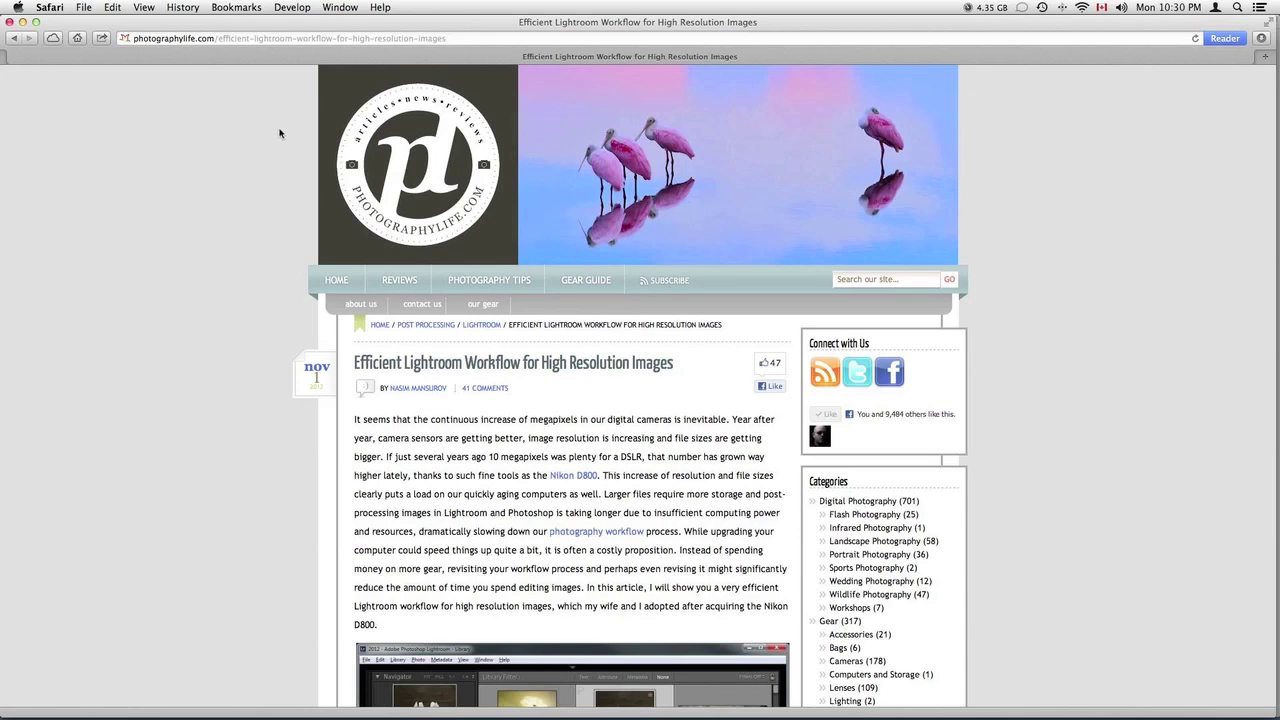
Step: Scroll through the 'Efficient Lightroom Workflow for High Resolution Images' article in Safari
{"action": "scroll", "coordinate": [280, 133], "scroll_direction": "down", "scroll_amount": 3}
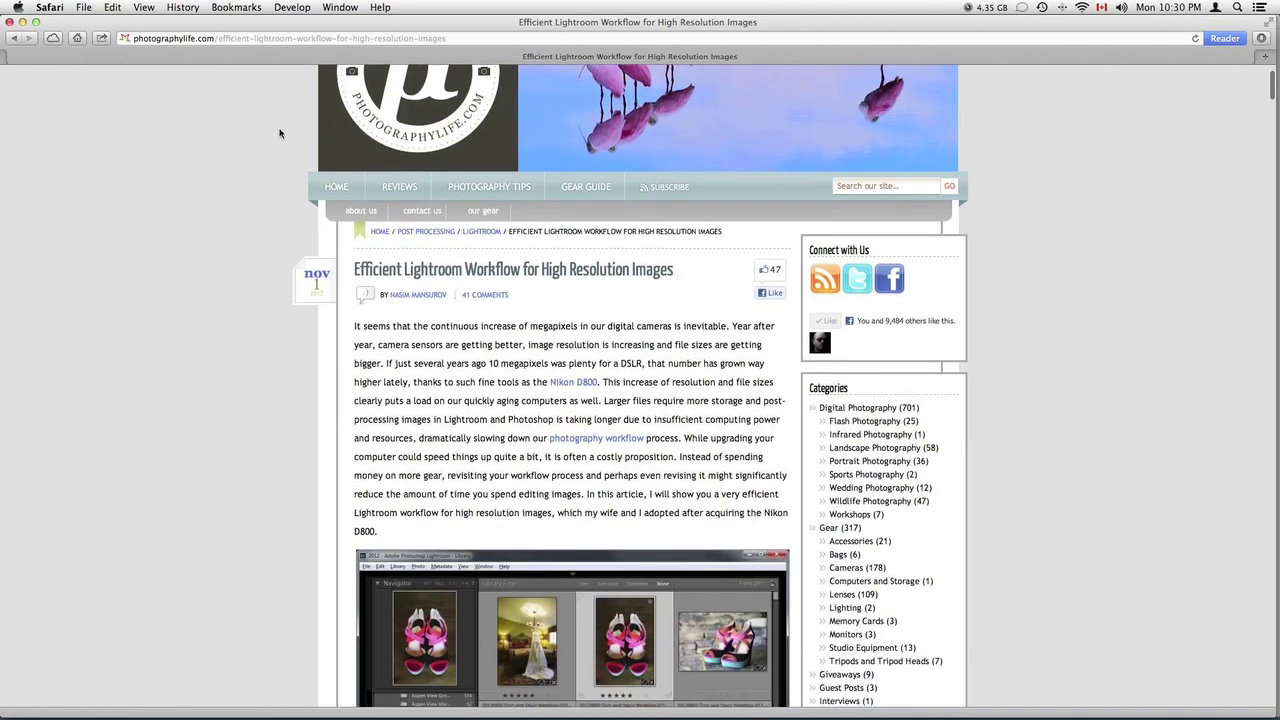
{"action": "scroll", "coordinate": [280, 133], "scroll_direction": "down", "scroll_amount": 3}
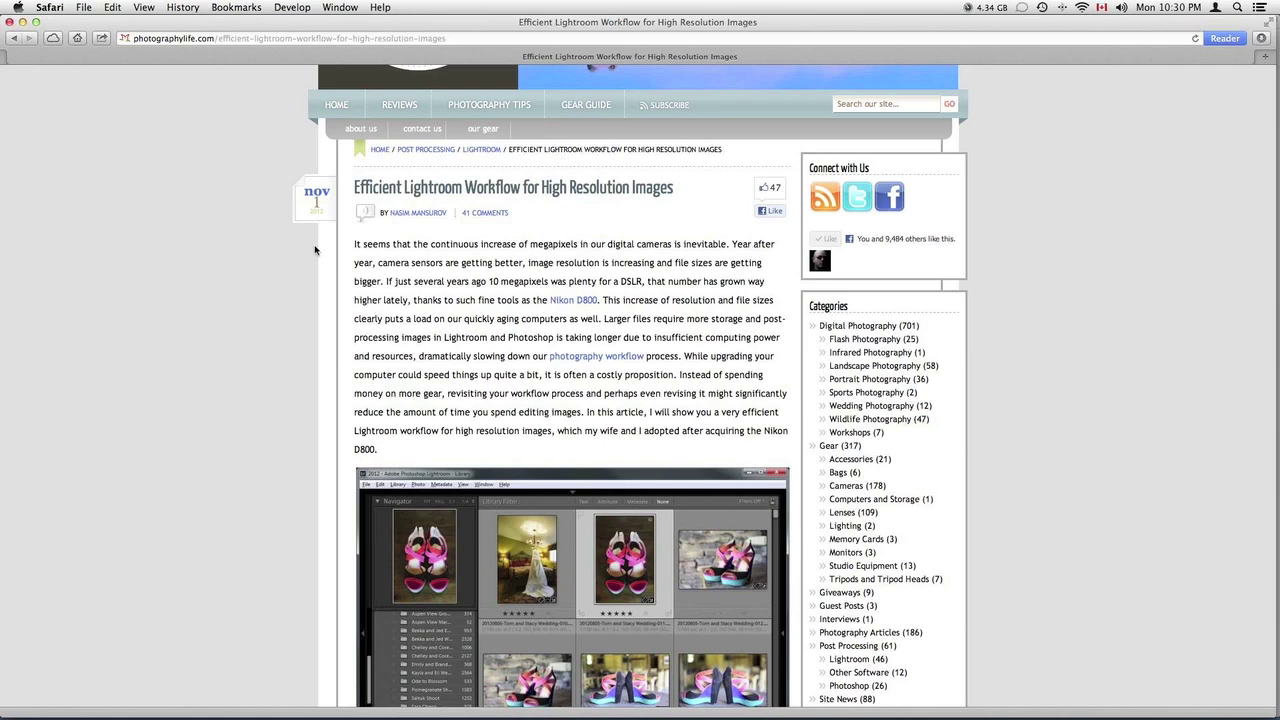
{"action": "scroll", "coordinate": [315, 250], "scroll_direction": "down", "scroll_amount": 2}
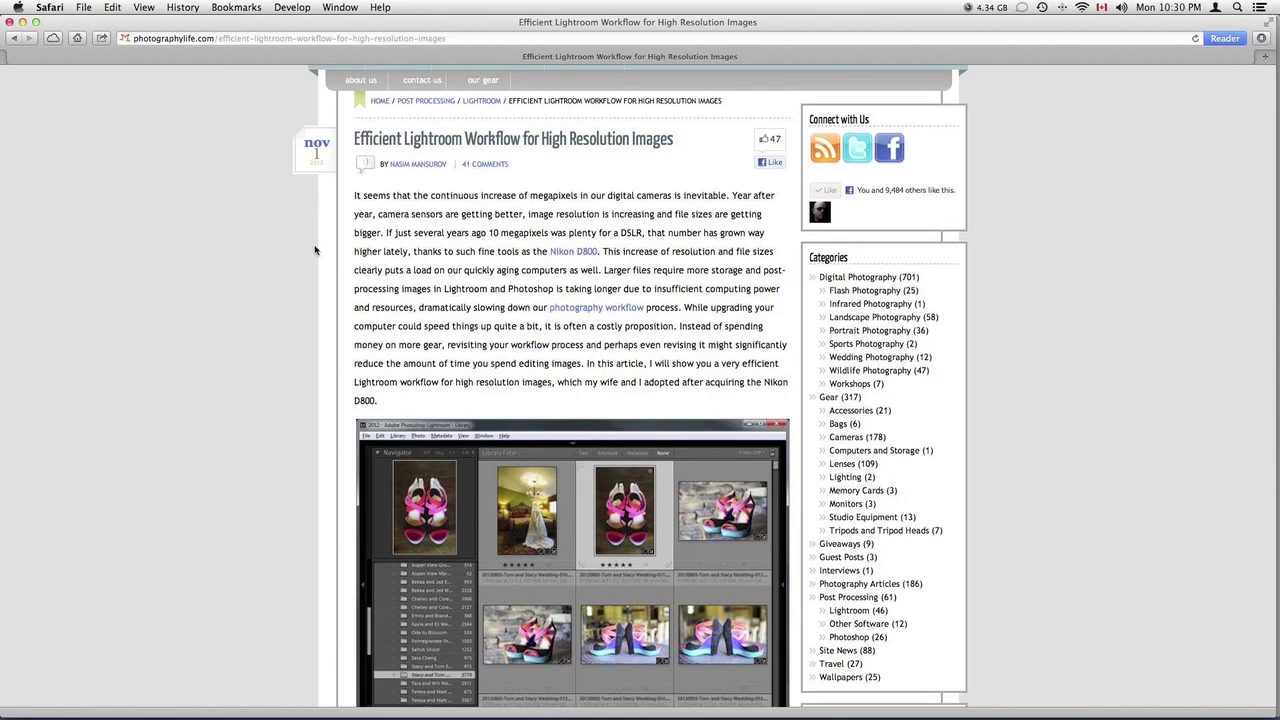
{"action": "scroll", "coordinate": [315, 250], "scroll_direction": "down", "scroll_amount": 5}
{"action": "scroll", "coordinate": [315, 250], "scroll_direction": "up", "scroll_amount": 10}
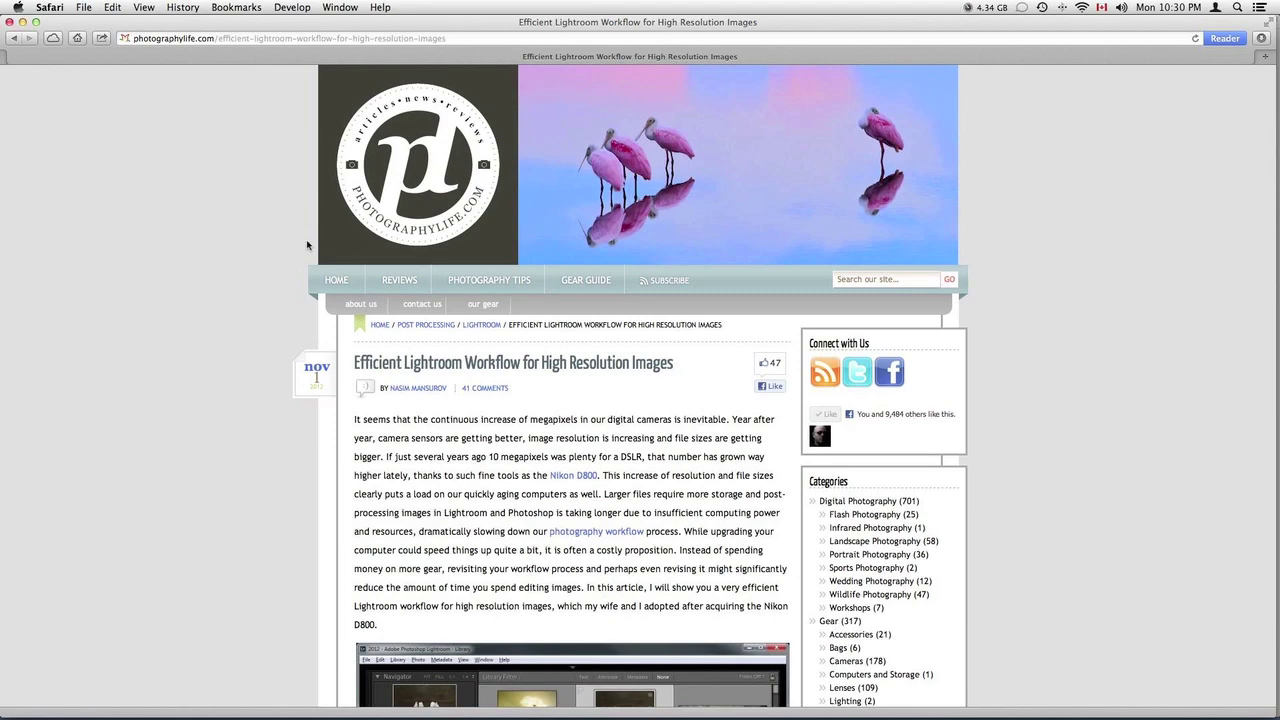
Step: Switch to Aperture and open the import browser for the NIKON D300S camera
{"action": "key", "text": "super+Tab"}
{"action": "key", "text": "super+Tab"}
{"action": "key", "text": "super+Tab"}
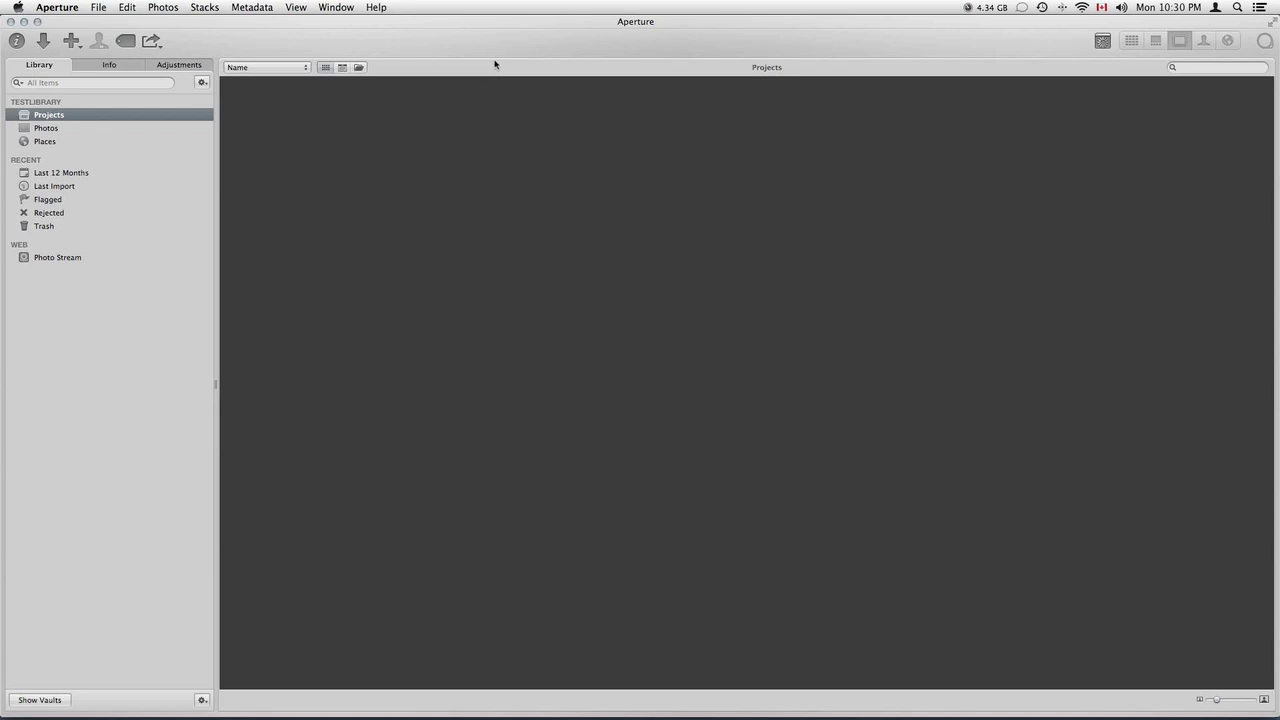
{"action": "key", "text": "super+shift+i"}
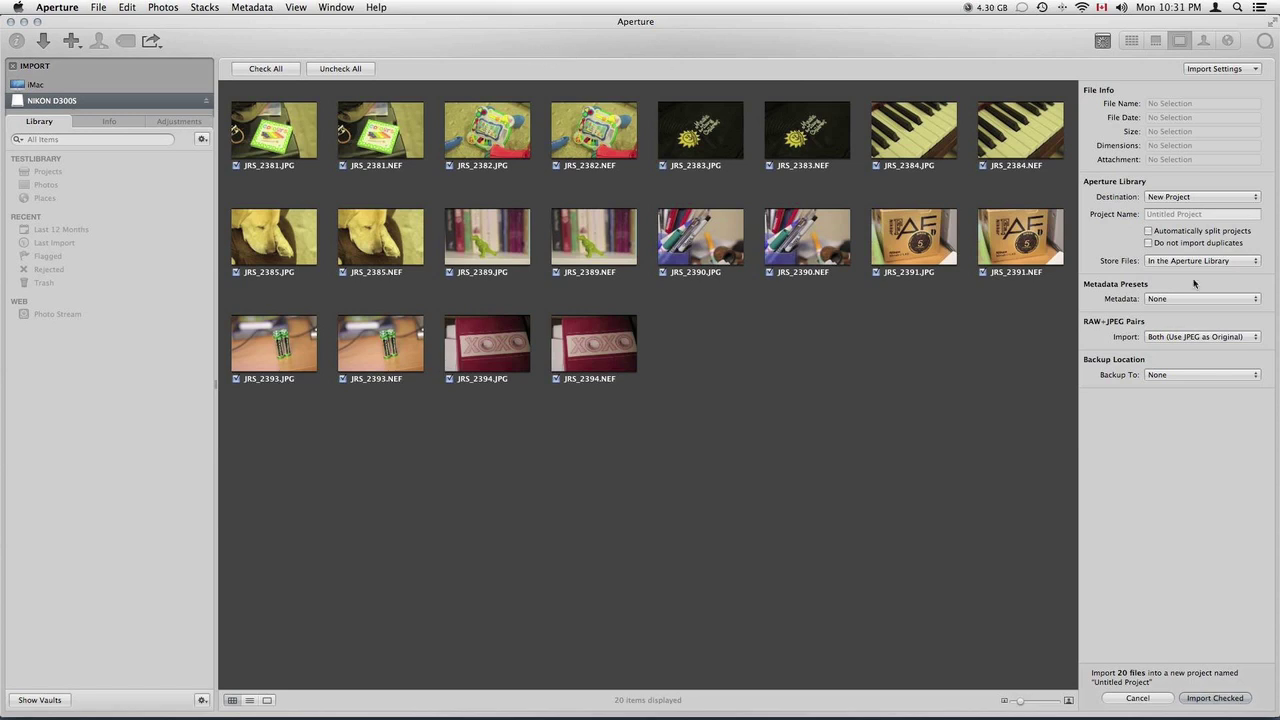
Step: Set RAW+JPEG pairs to 'JPEG files only' and import the 10 JPEGs into Untitled Project
{"action": "left_click", "coordinate": [1212, 341]}
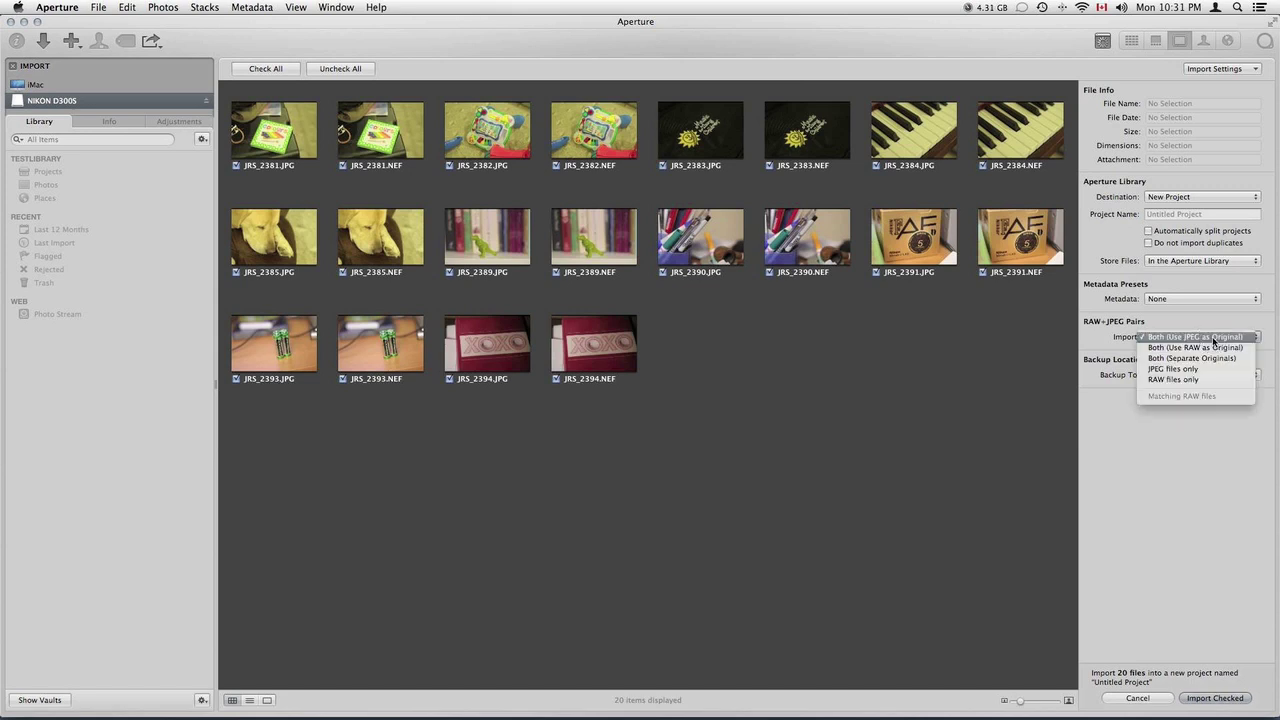
{"action": "left_click", "coordinate": [1212, 371]}
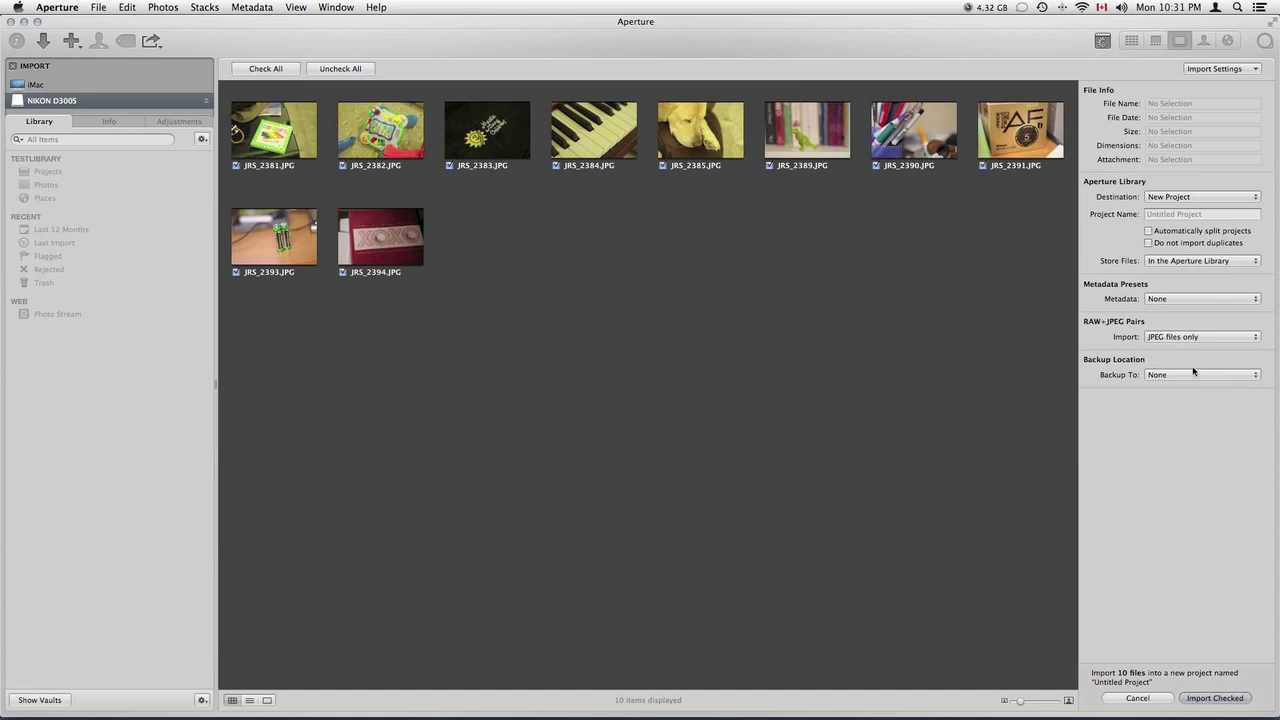
{"action": "left_click", "coordinate": [1217, 698]}
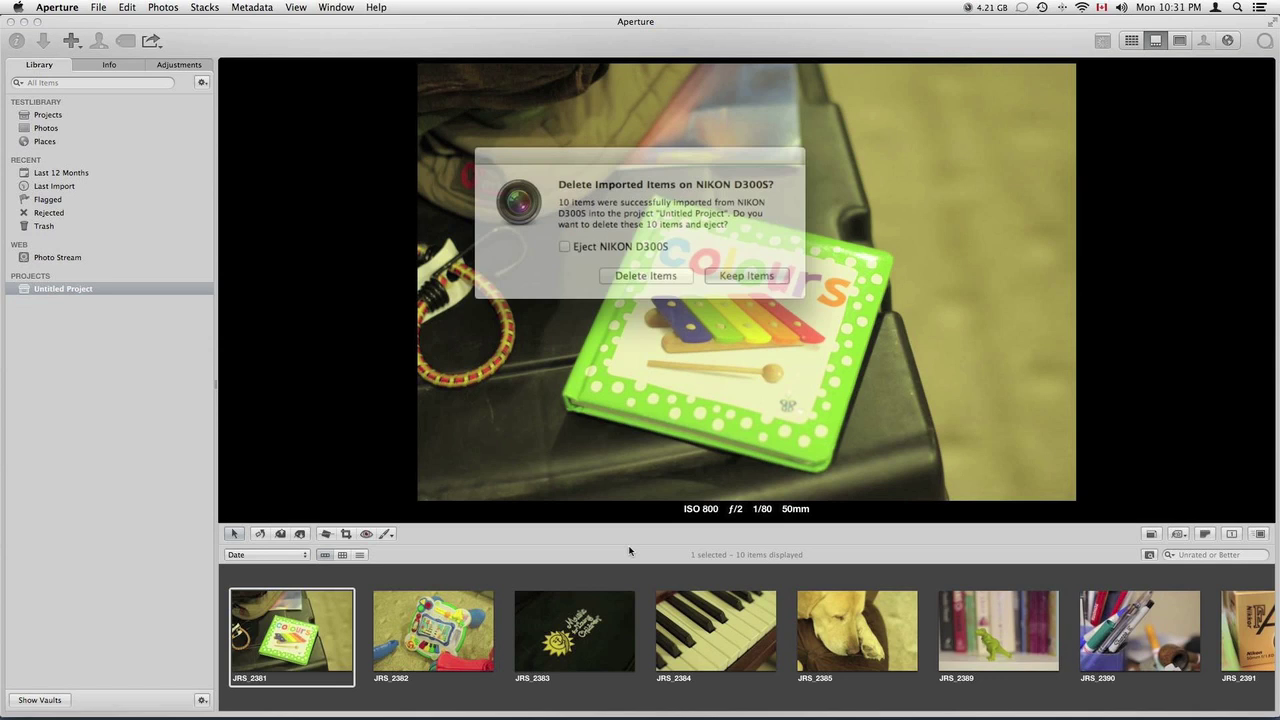
Step: Keep the imported items on the camera and browse the 10 photos in the filmstrip
{"action": "left_click", "coordinate": [750, 267]}
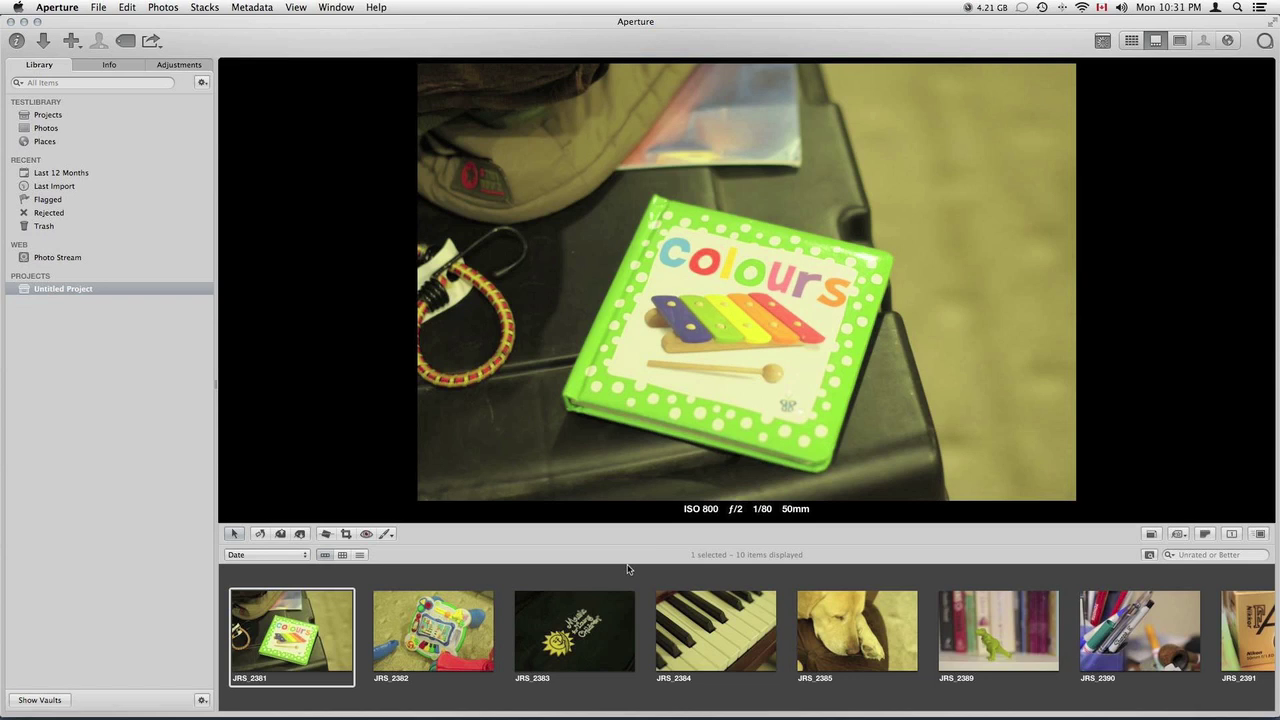
{"action": "scroll", "coordinate": [551, 574], "scroll_direction": "right", "scroll_amount": 1}
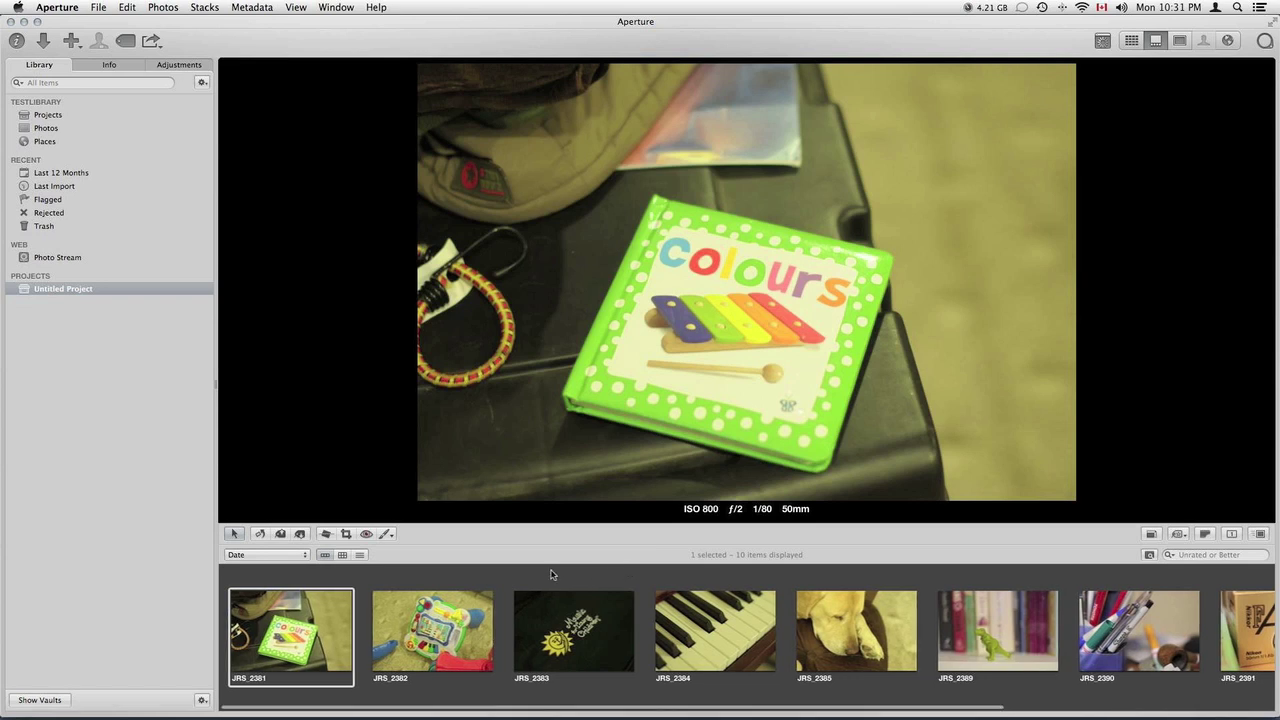
{"action": "scroll", "coordinate": [551, 574], "scroll_direction": "left", "scroll_amount": 1}
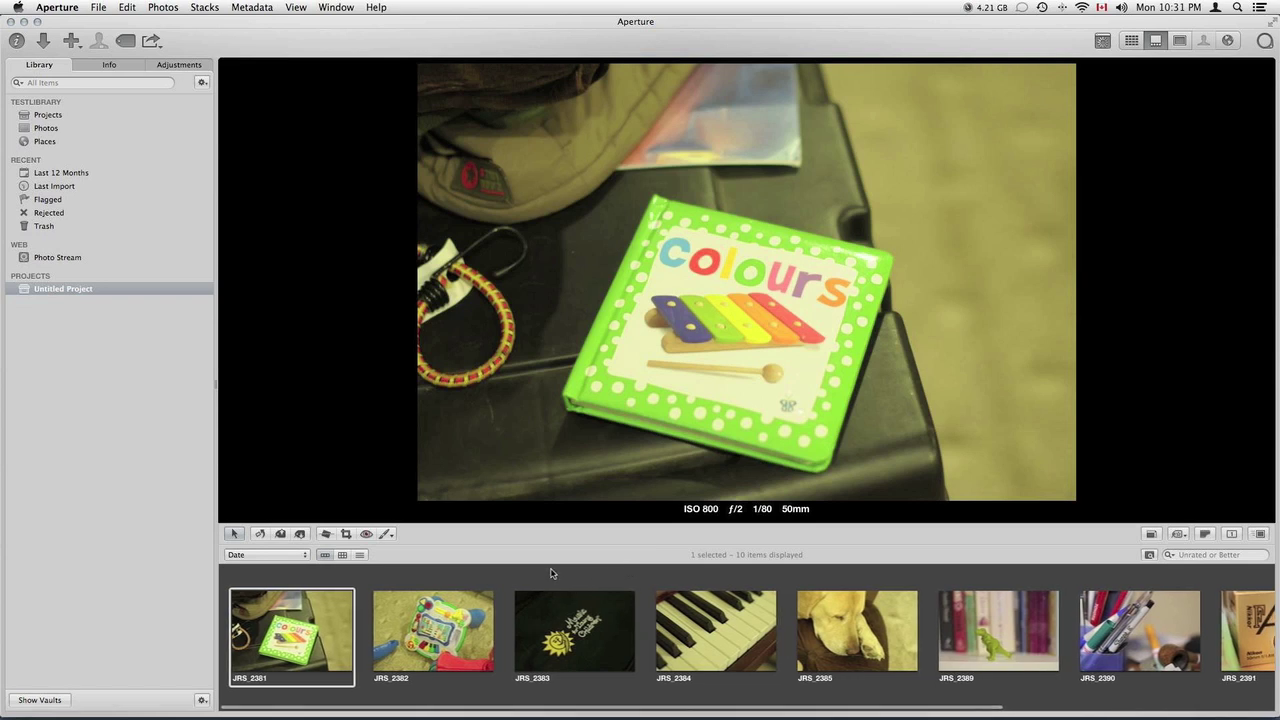
{"action": "scroll", "coordinate": [551, 573], "scroll_direction": "right", "scroll_amount": 2}
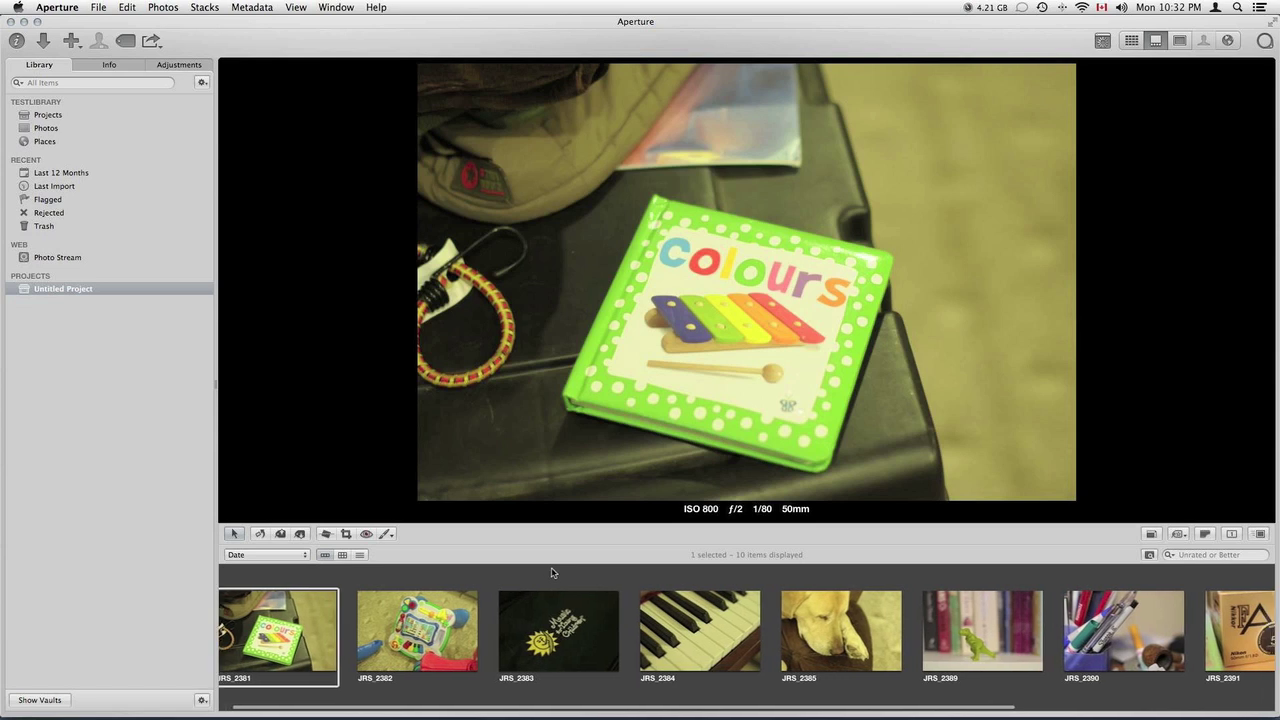
{"action": "scroll", "coordinate": [551, 572], "scroll_direction": "right", "scroll_amount": 5}
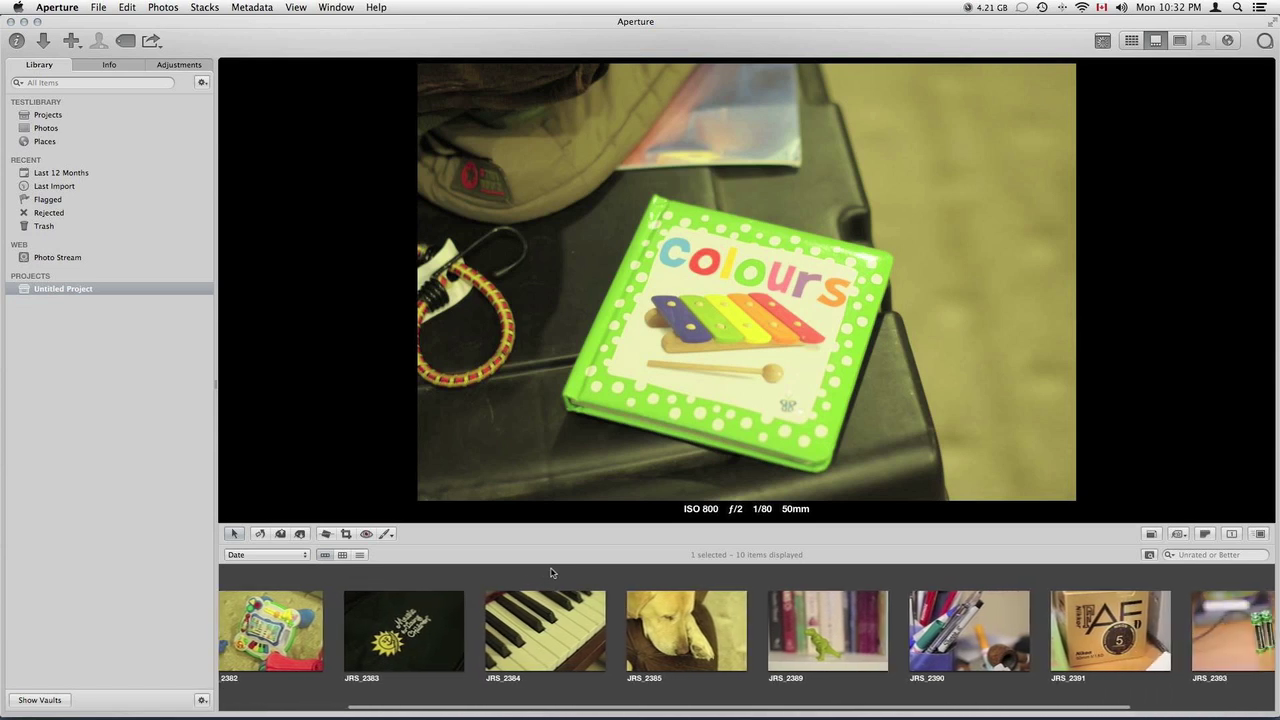
{"action": "scroll", "coordinate": [551, 572], "scroll_direction": "left", "scroll_amount": 6}
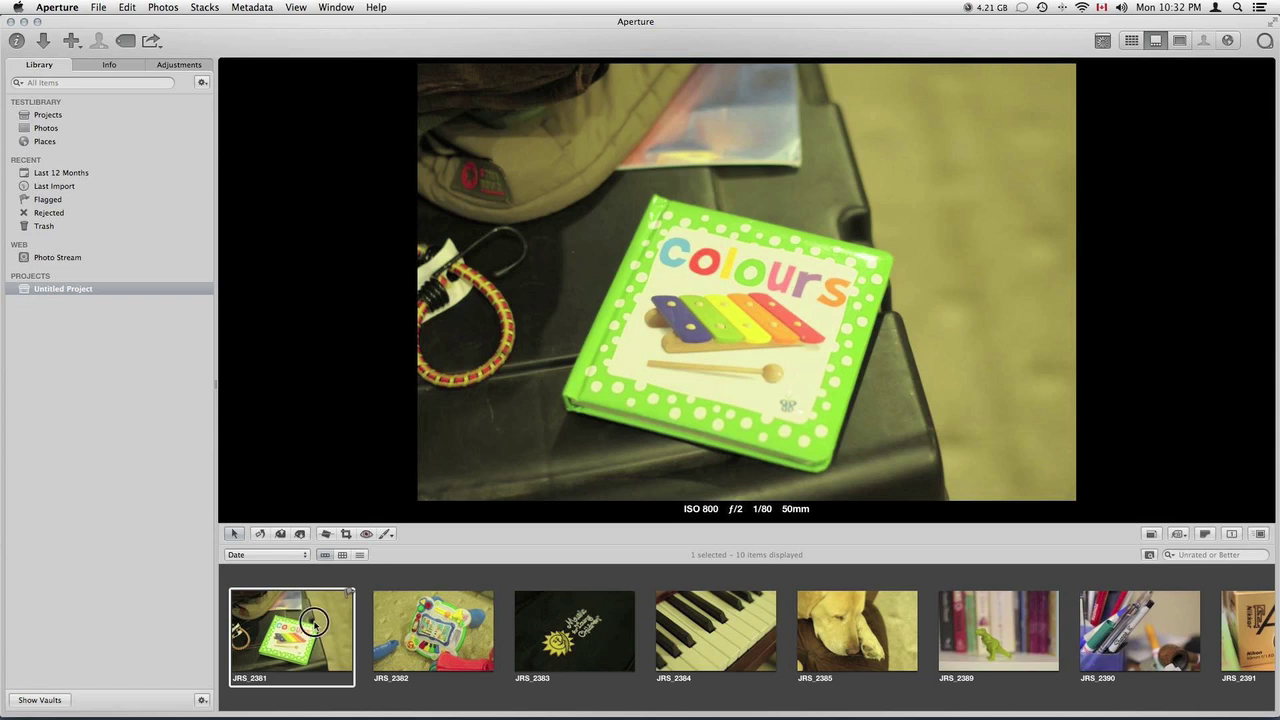
Step: Give JRS_2381, JRS_2384, JRS_2385 and JRS_2389 a one-star rating each
{"action": "key", "text": "1"}
{"action": "scroll", "coordinate": [425, 618], "scroll_direction": "right", "scroll_amount": 2}
{"action": "left_click", "coordinate": [603, 625]}
{"action": "key", "text": "1"}
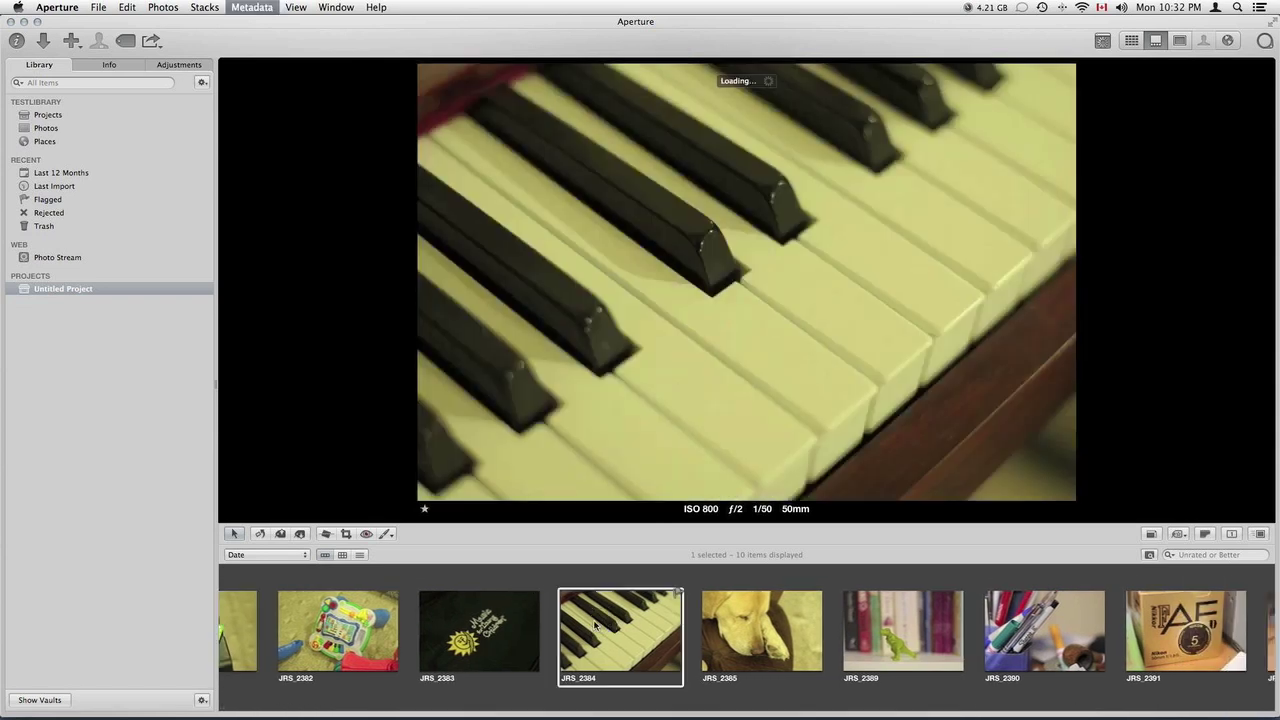
{"action": "scroll", "coordinate": [603, 625], "scroll_direction": "right", "scroll_amount": 2}
{"action": "left_click", "coordinate": [648, 628]}
{"action": "key", "text": "1"}
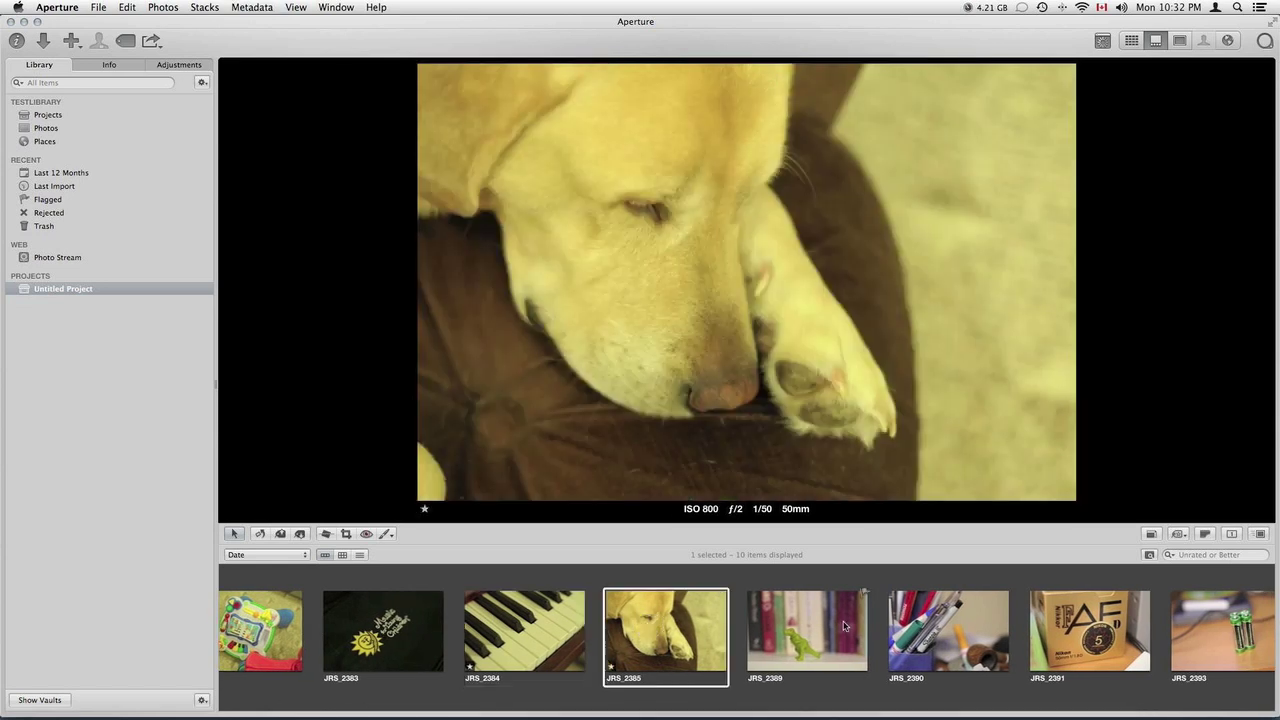
{"action": "left_click", "coordinate": [845, 626]}
{"action": "key", "text": "1"}
{"action": "scroll", "coordinate": [840, 628], "scroll_direction": "right", "scroll_amount": 4}
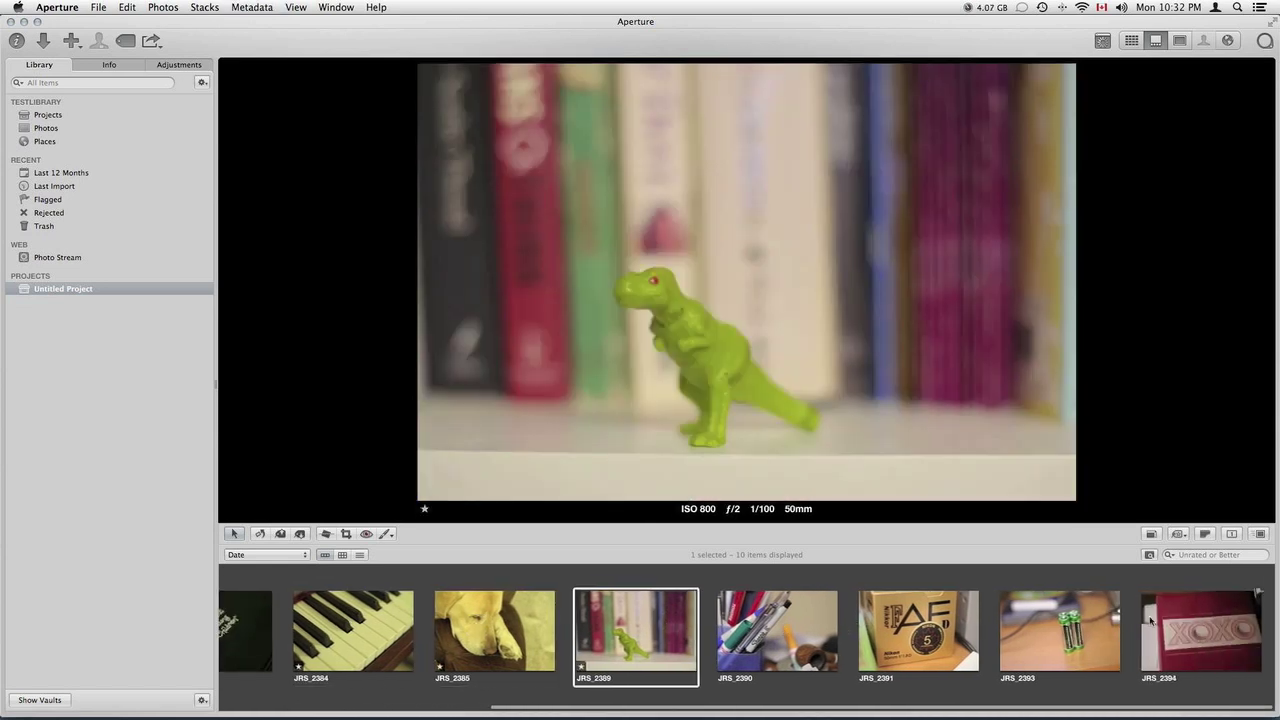
{"action": "left_click", "coordinate": [1081, 628]}
{"action": "scroll", "coordinate": [1083, 627], "scroll_direction": "left", "scroll_amount": 8}
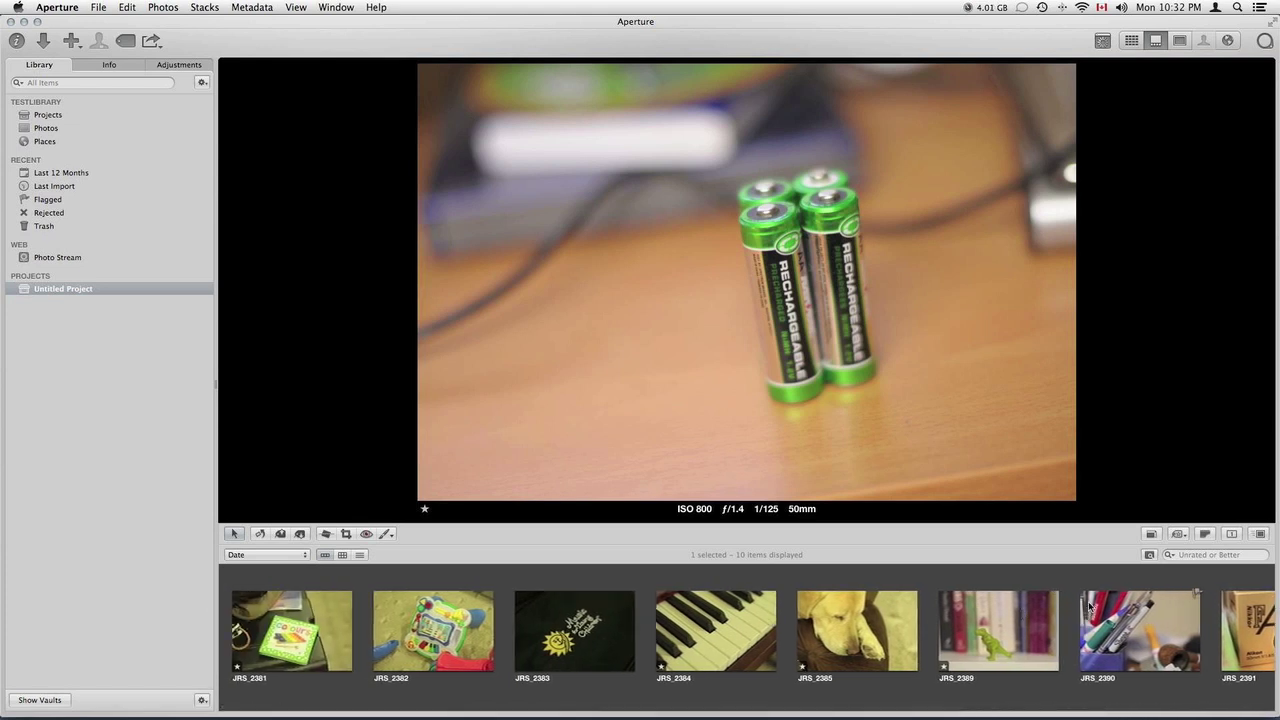
Step: Filter to one-star-or-better photos and show the colours book photo JRS_2381 in the viewer
{"action": "left_click", "coordinate": [1170, 557]}
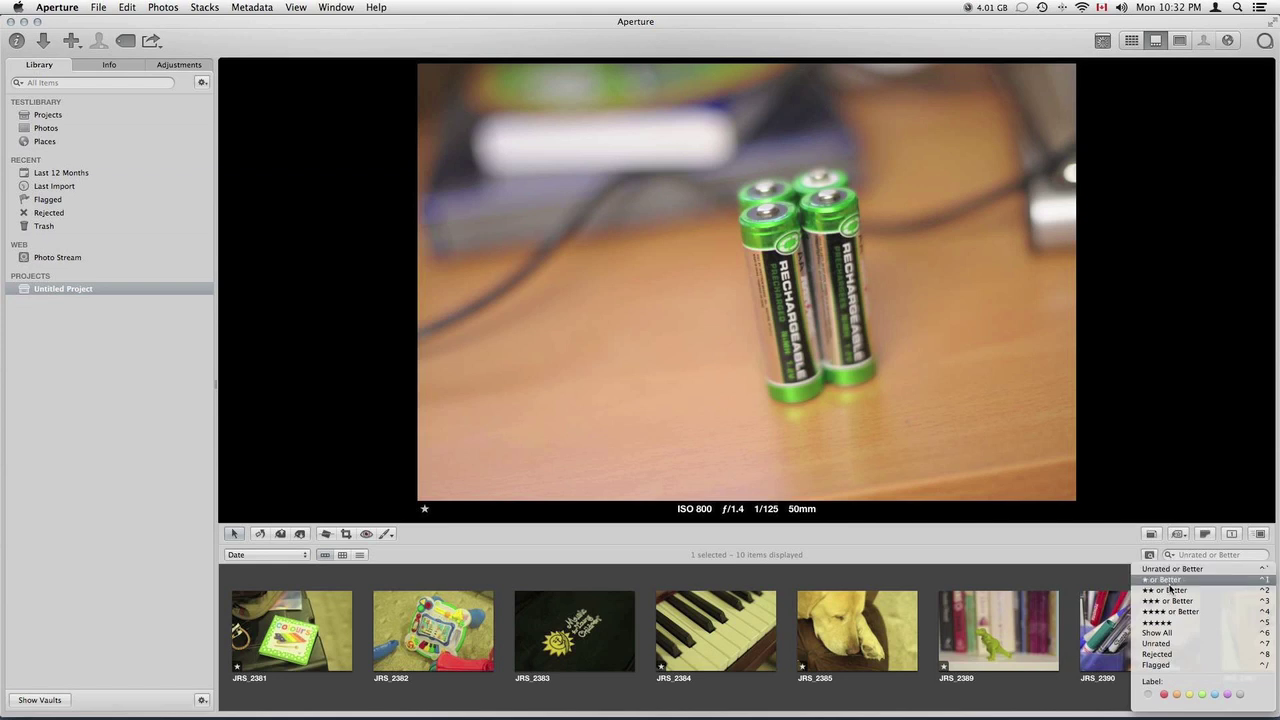
{"action": "left_click", "coordinate": [1168, 581]}
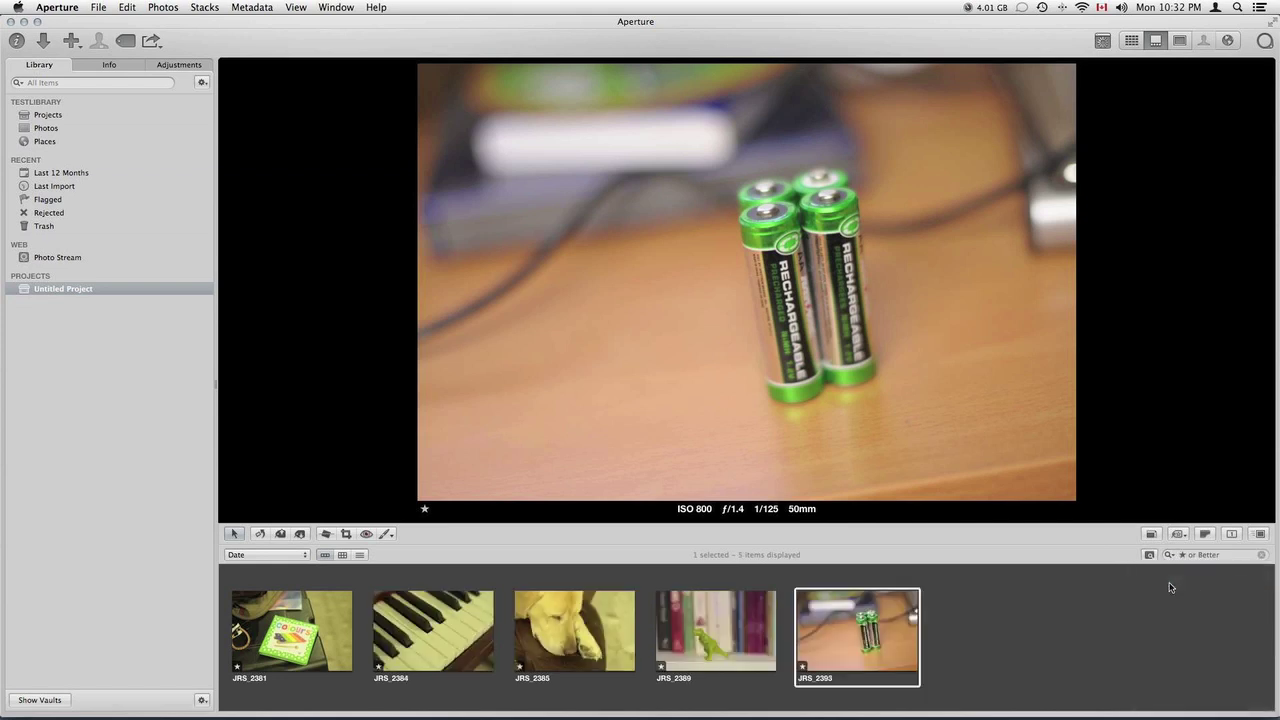
{"action": "left_click", "coordinate": [335, 631]}
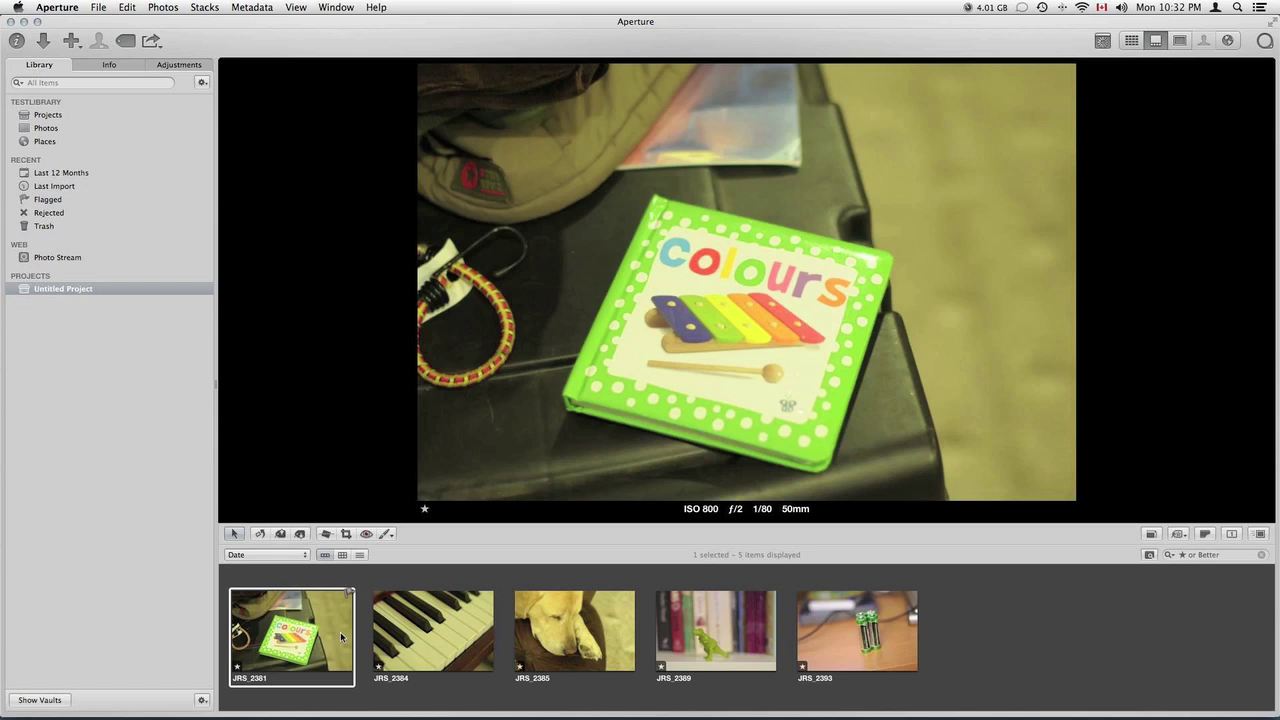
Step: Import only the RAW files matching the current filter's JPEGs into the existing Untitled Project
{"action": "key", "text": "super+shift+i"}
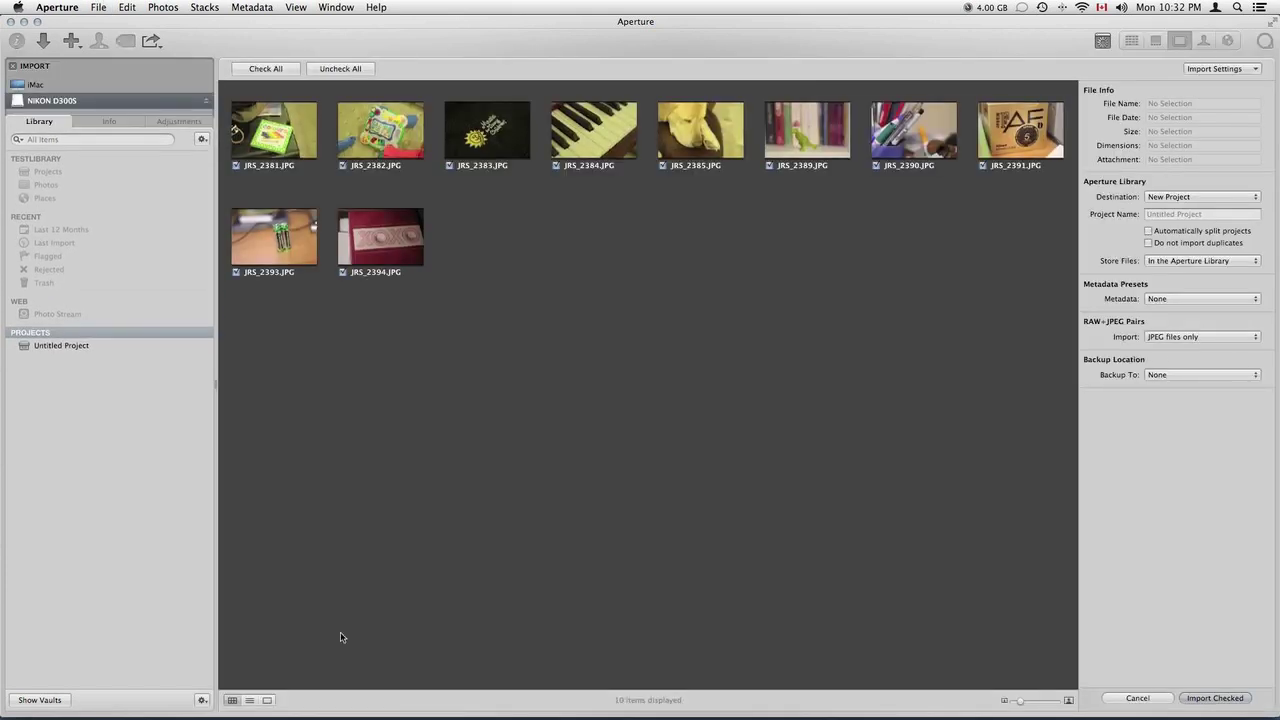
{"action": "left_click", "coordinate": [74, 347]}
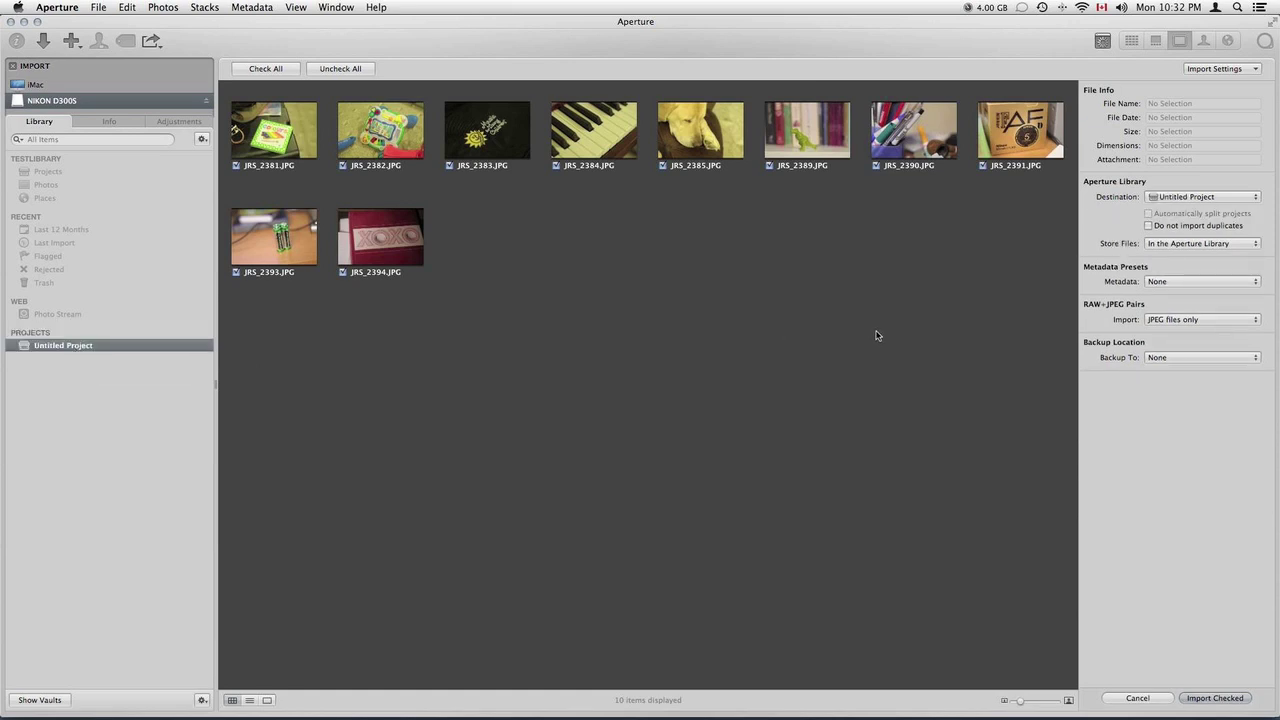
{"action": "left_click", "coordinate": [1212, 321]}
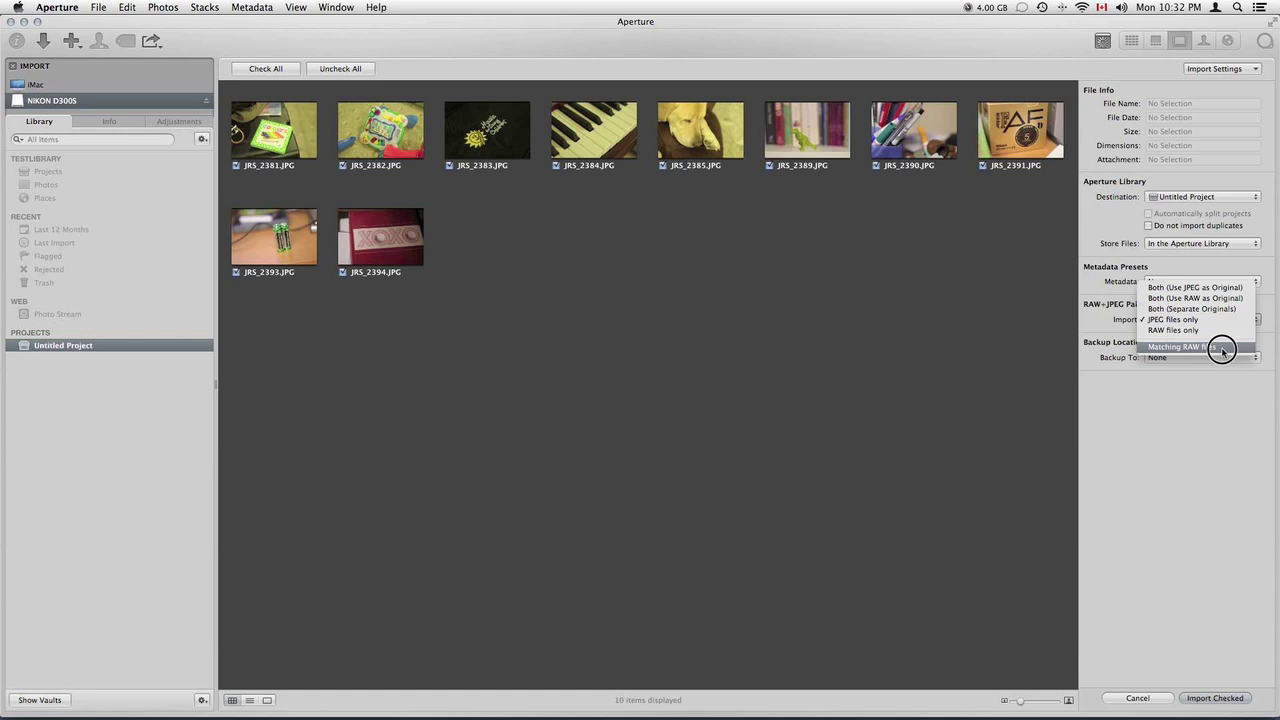
{"action": "left_click", "coordinate": [1221, 347]}
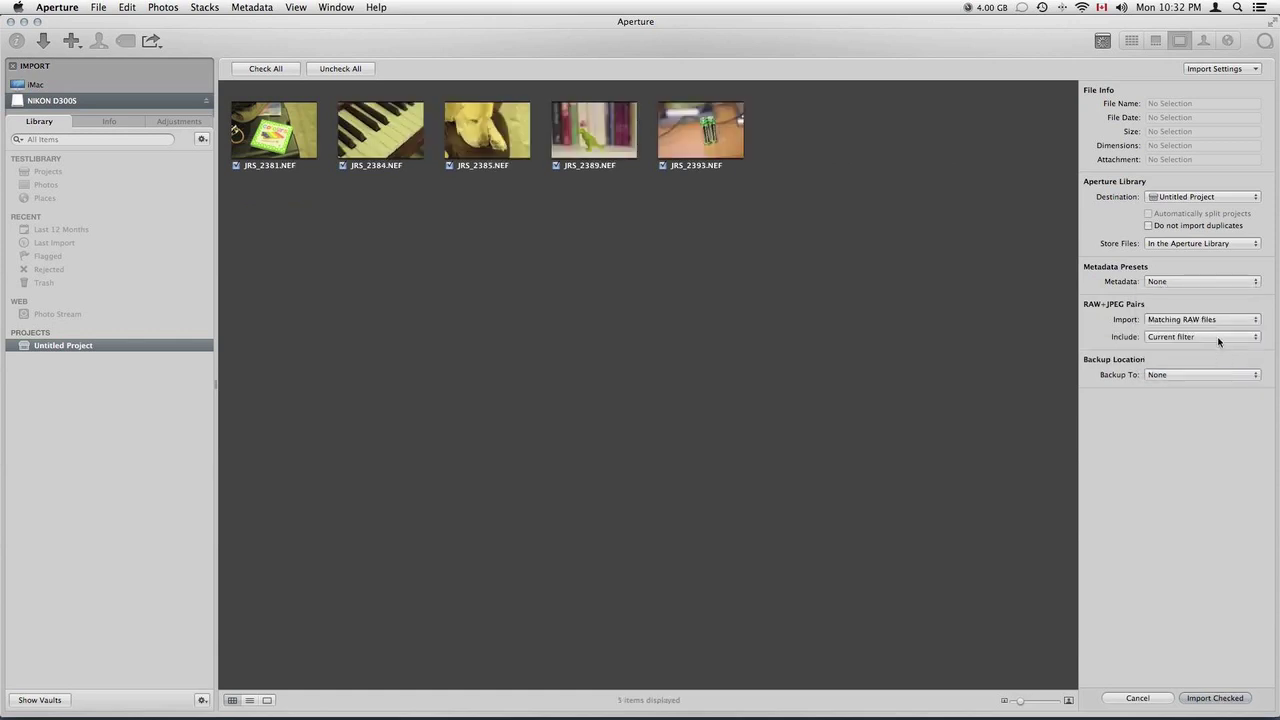
{"action": "left_click", "coordinate": [1225, 338]}
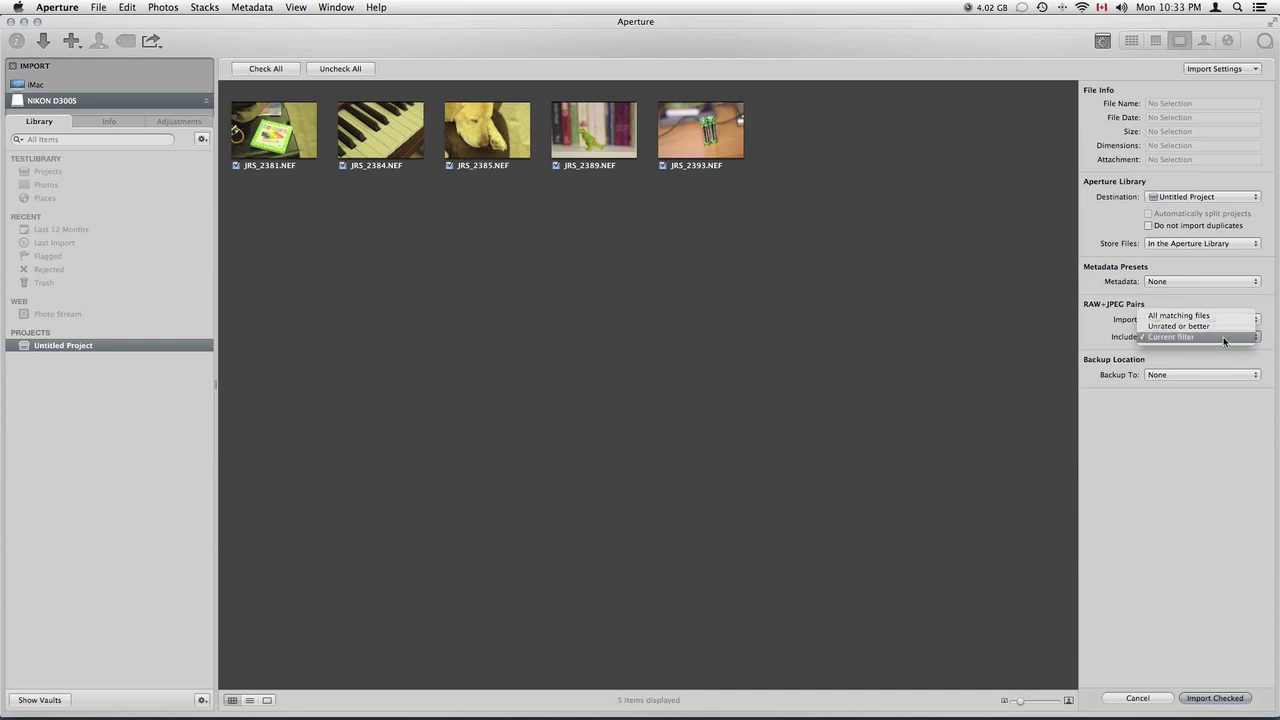
{"action": "left_click", "coordinate": [1224, 338]}
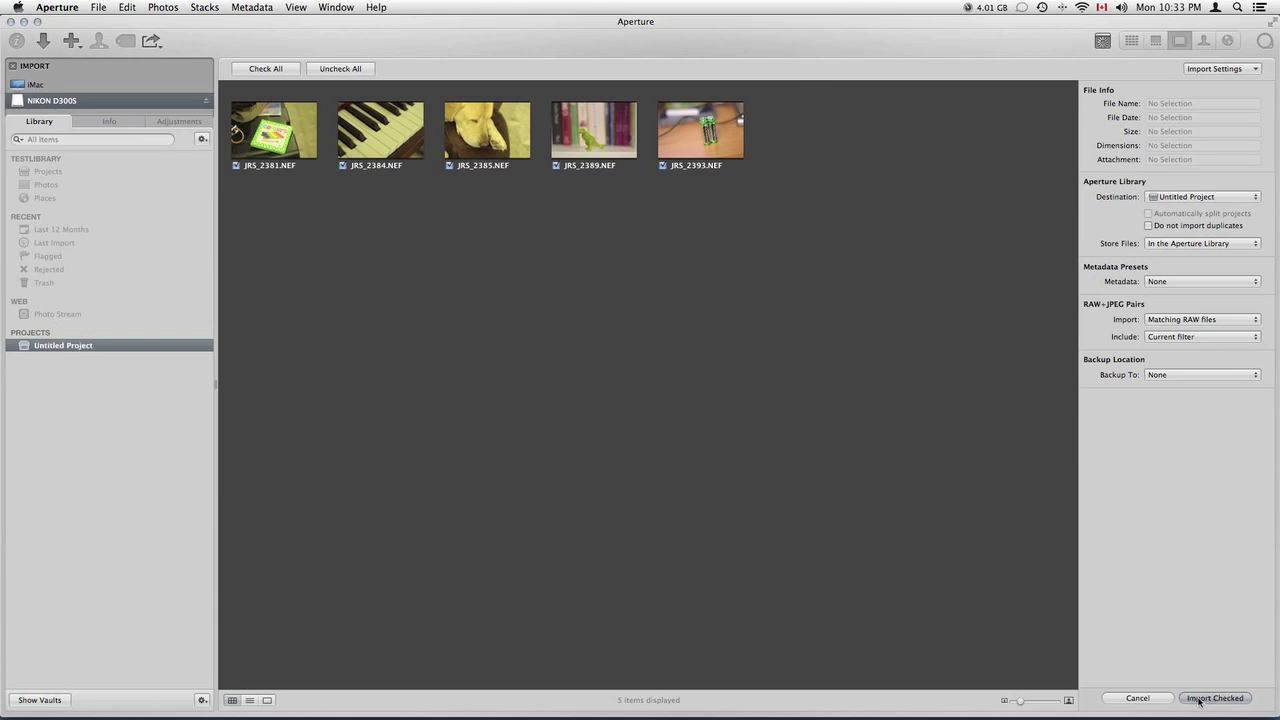
{"action": "left_click", "coordinate": [1214, 698]}
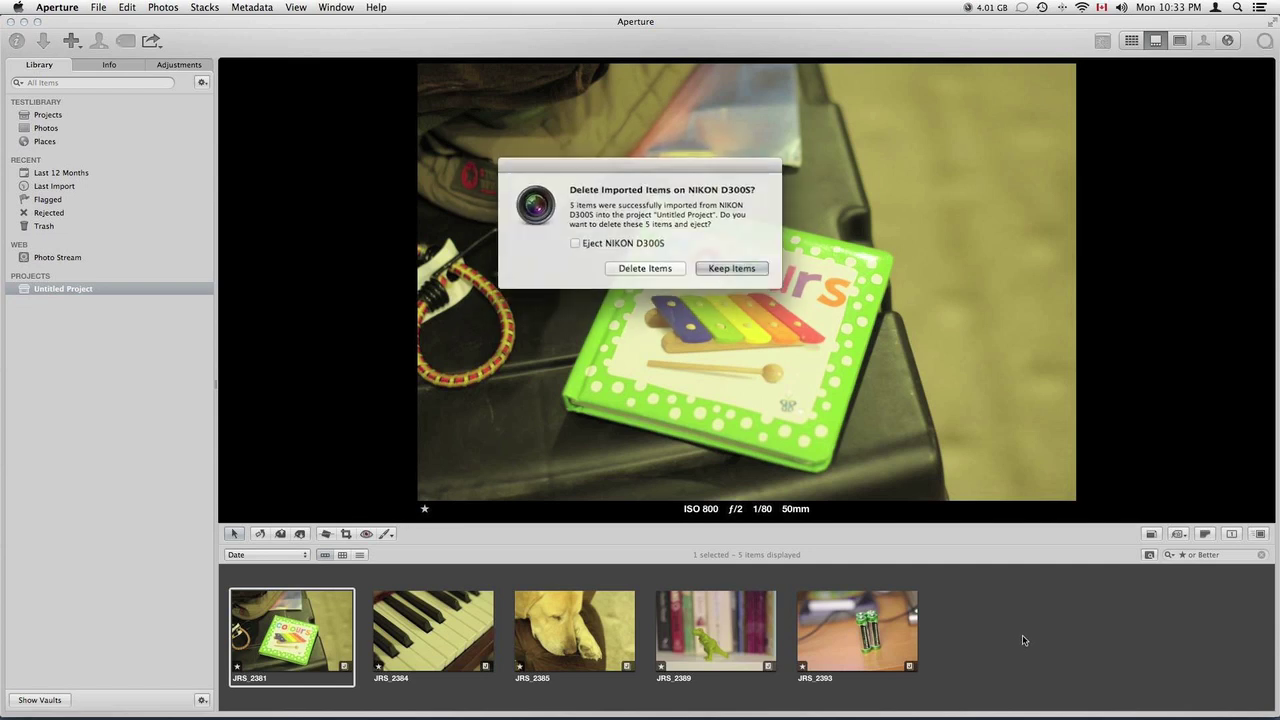
Step: Keep the files on the camera and rate JRS_2381, JRS_2385 and JRS_2393 two stars
{"action": "left_click", "coordinate": [729, 268]}
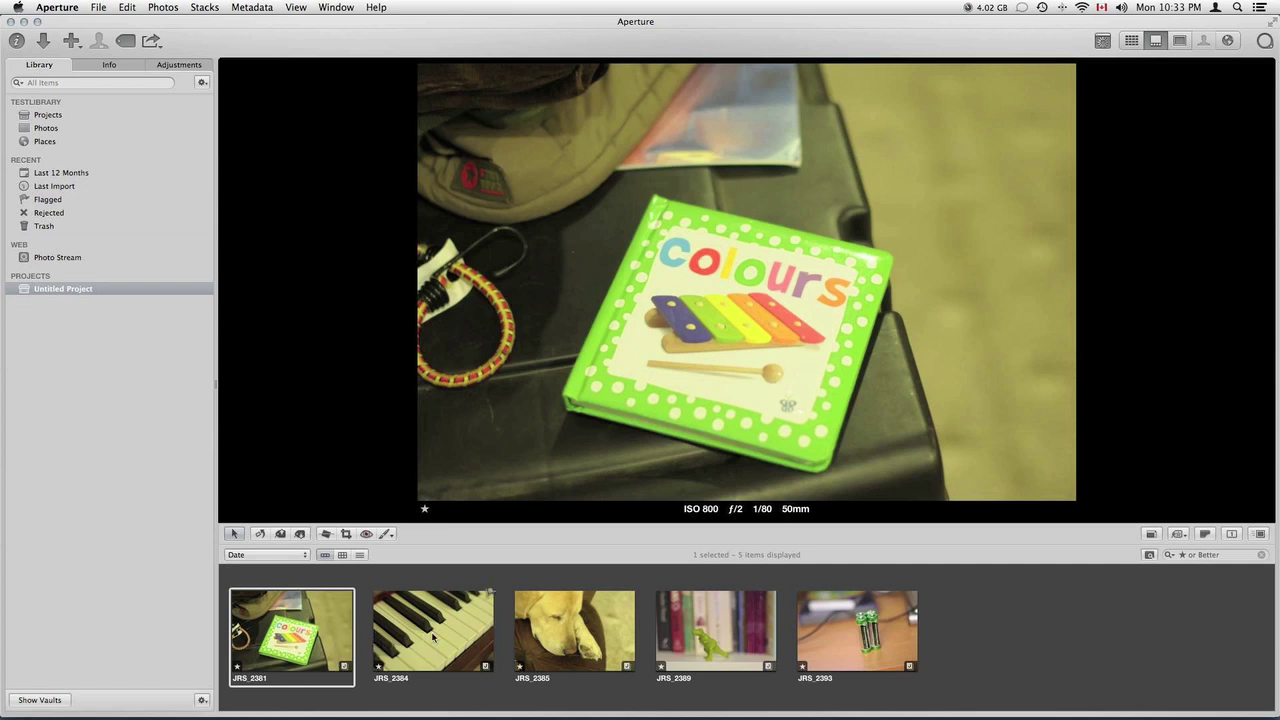
{"action": "key", "text": "2"}
{"action": "left_click", "coordinate": [565, 628]}
{"action": "key", "text": "2"}
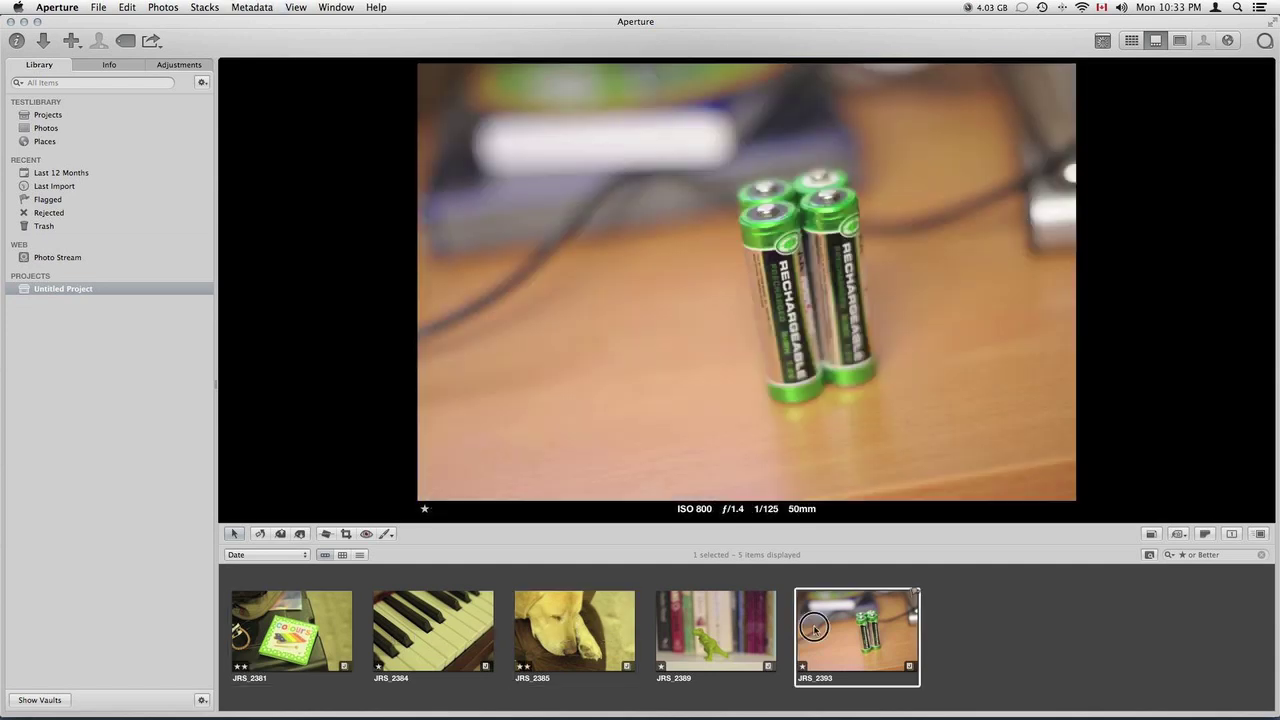
{"action": "left_click", "coordinate": [813, 628]}
{"action": "key", "text": "2"}
Step: Filter to two-star-or-better photos and select the colours book photo JRS_2381
{"action": "left_click", "coordinate": [1172, 556]}
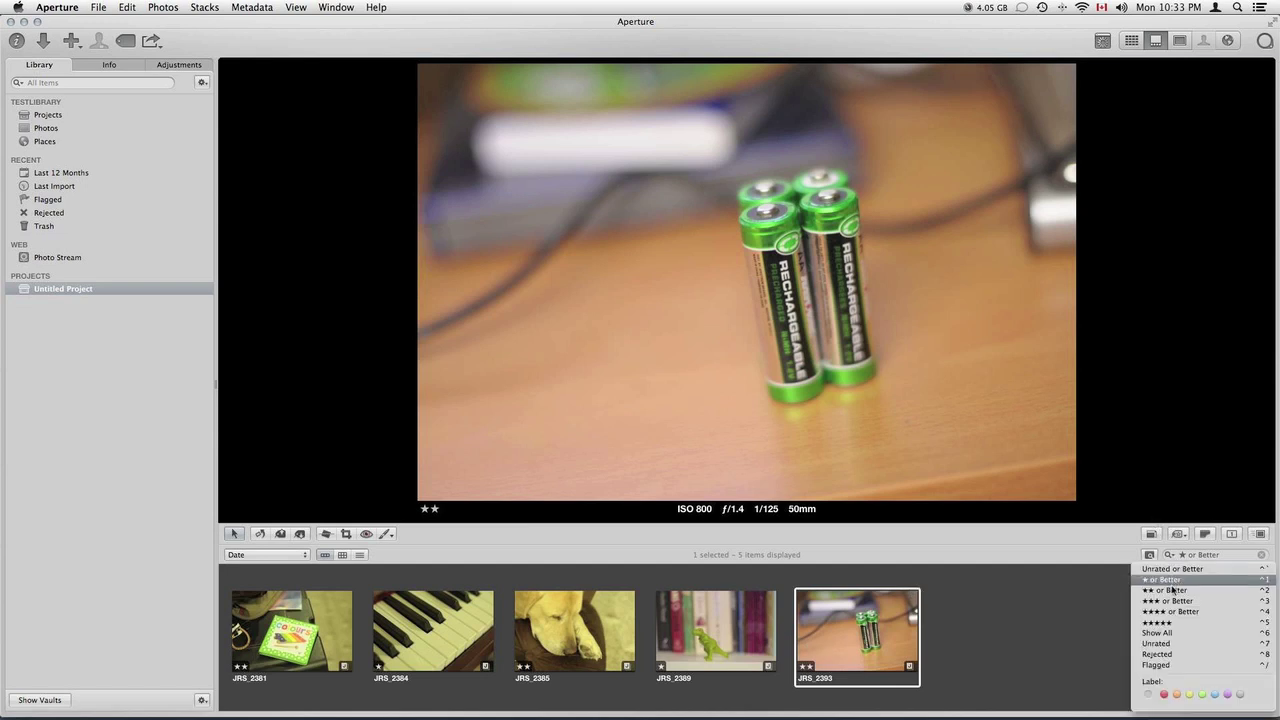
{"action": "left_click", "coordinate": [1165, 590]}
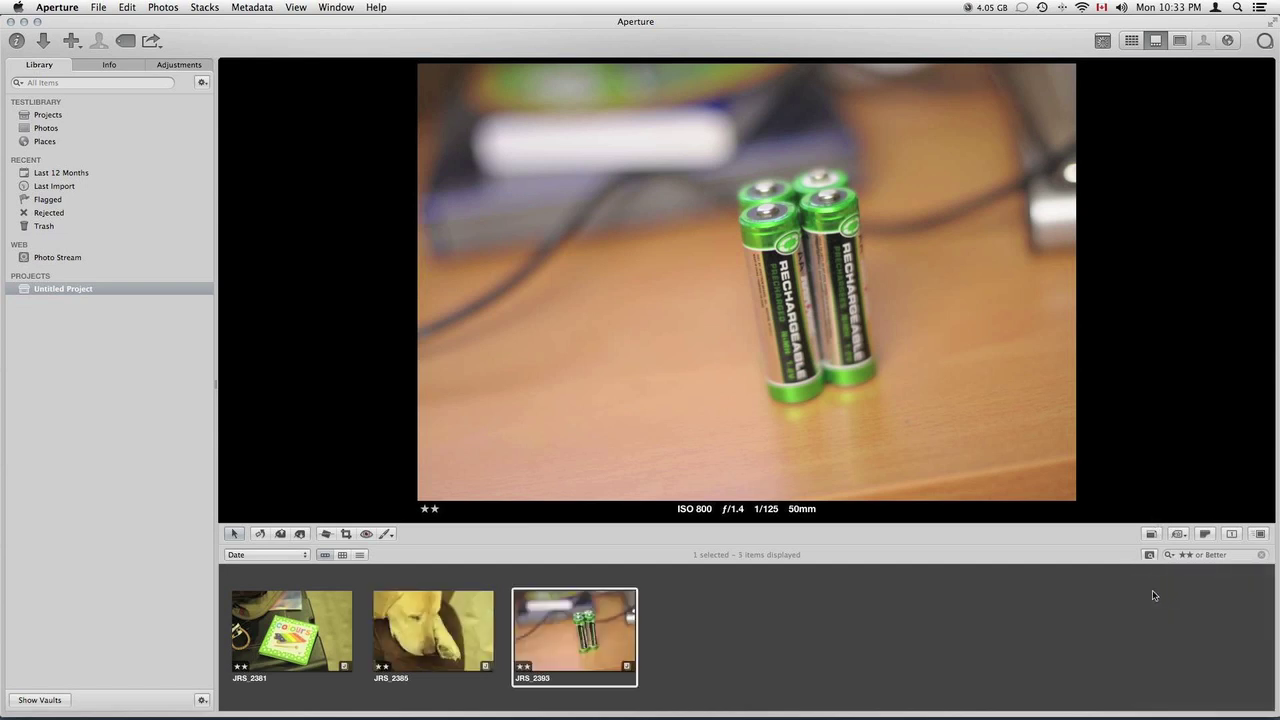
{"action": "left_click", "coordinate": [325, 618]}
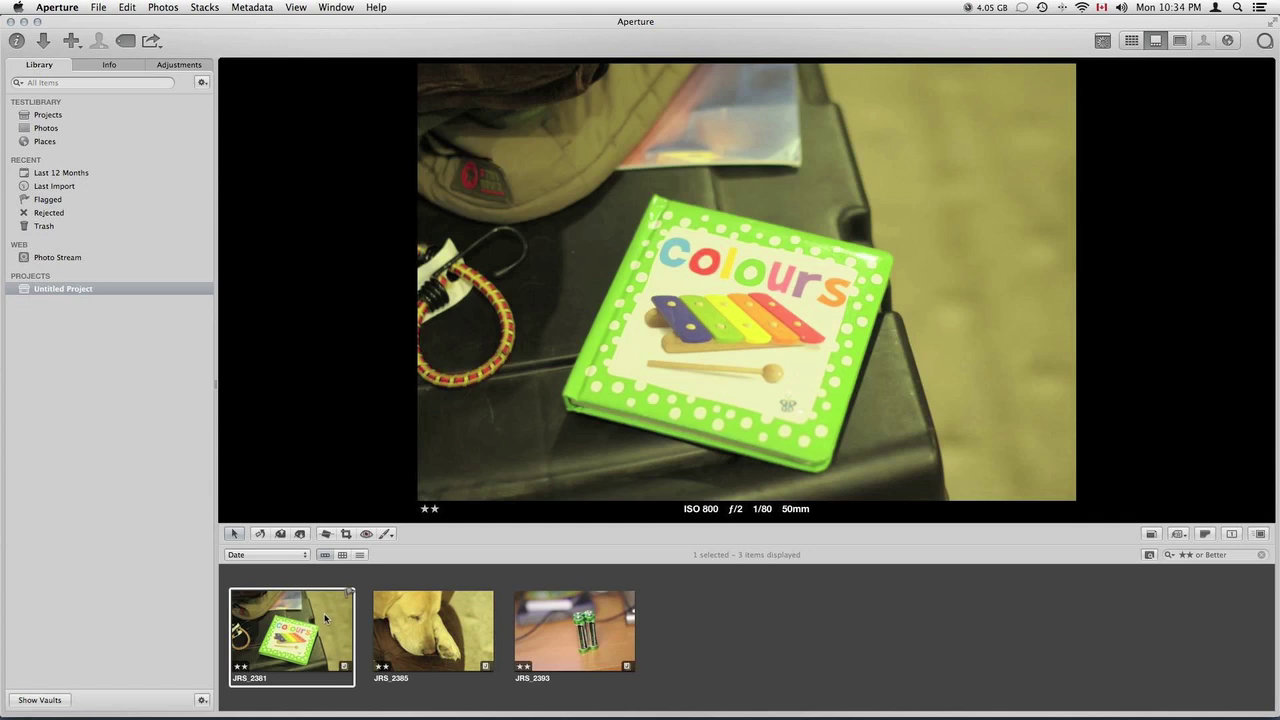
Step: Select all three two-star photos, apply Use RAW as Original, then view JRS_2381 alone
{"action": "key", "text": "super+a"}
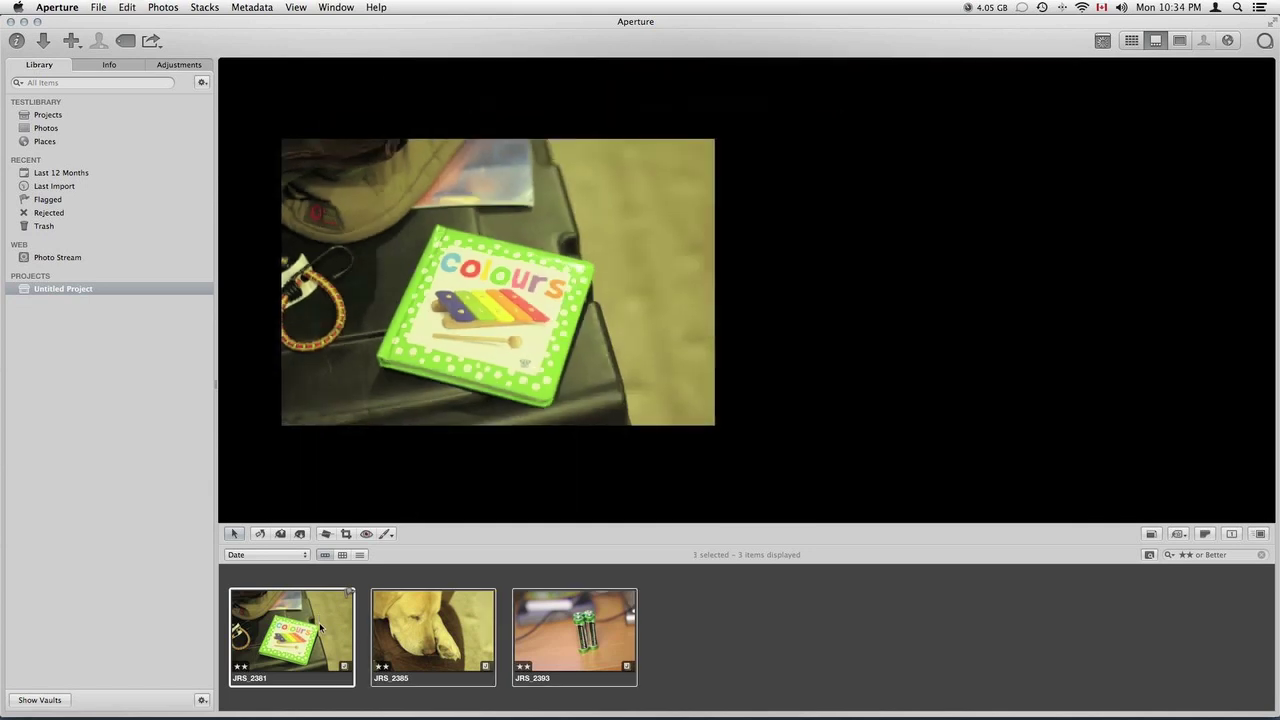
{"action": "right_click", "coordinate": [306, 631]}
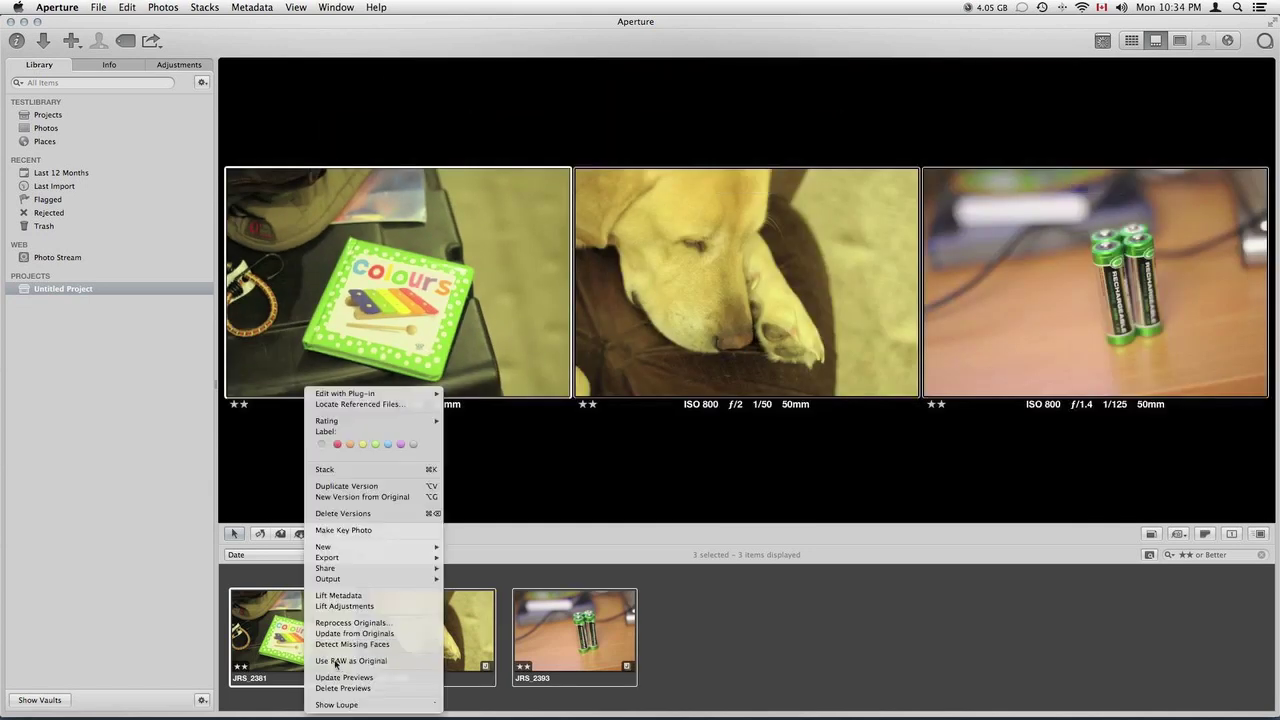
{"action": "left_click", "coordinate": [392, 659]}
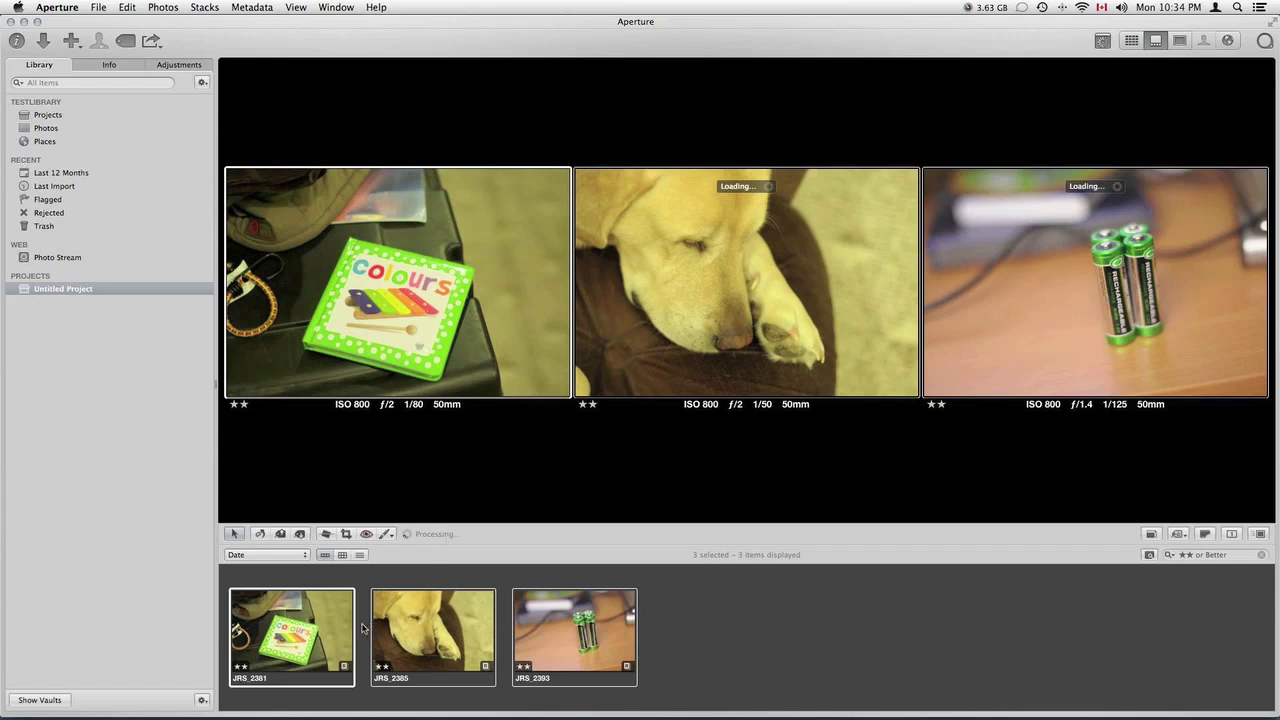
{"action": "left_click", "coordinate": [330, 630]}
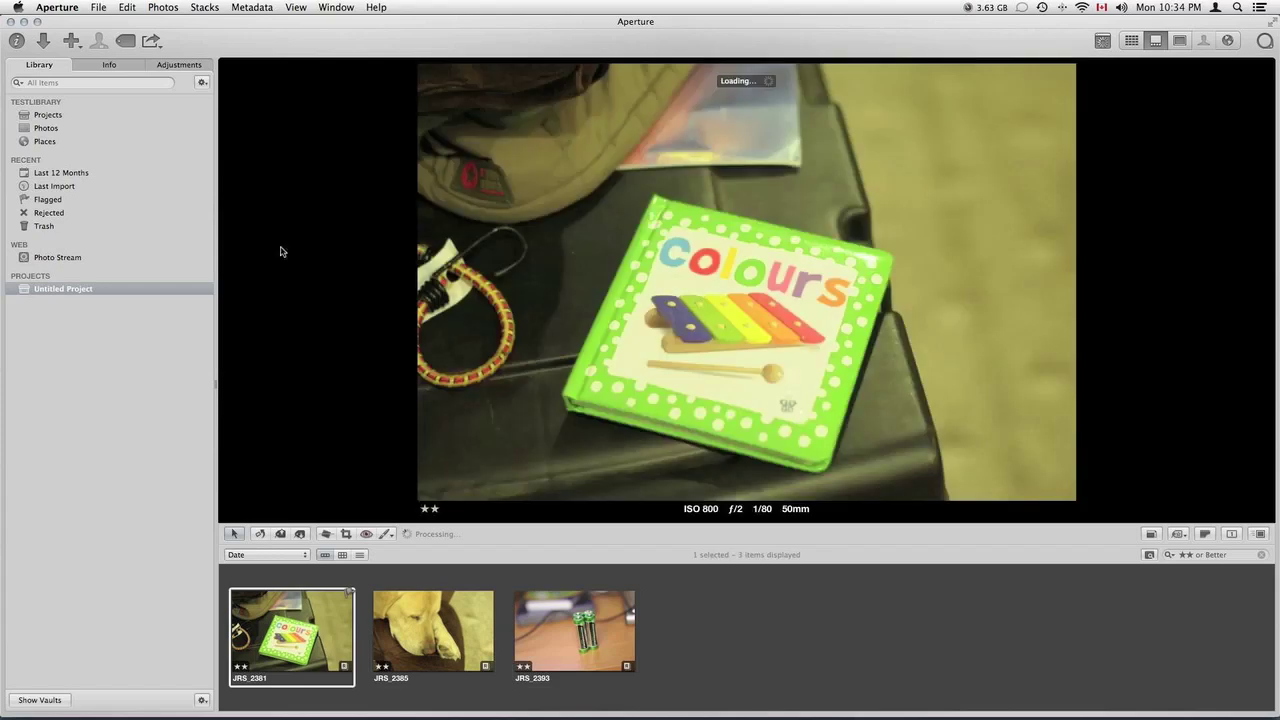
Step: Show the Adjustments inspector for JRS_2381, offering RAW Fine Tuning for the NIKON D300S
{"action": "left_click", "coordinate": [199, 66]}
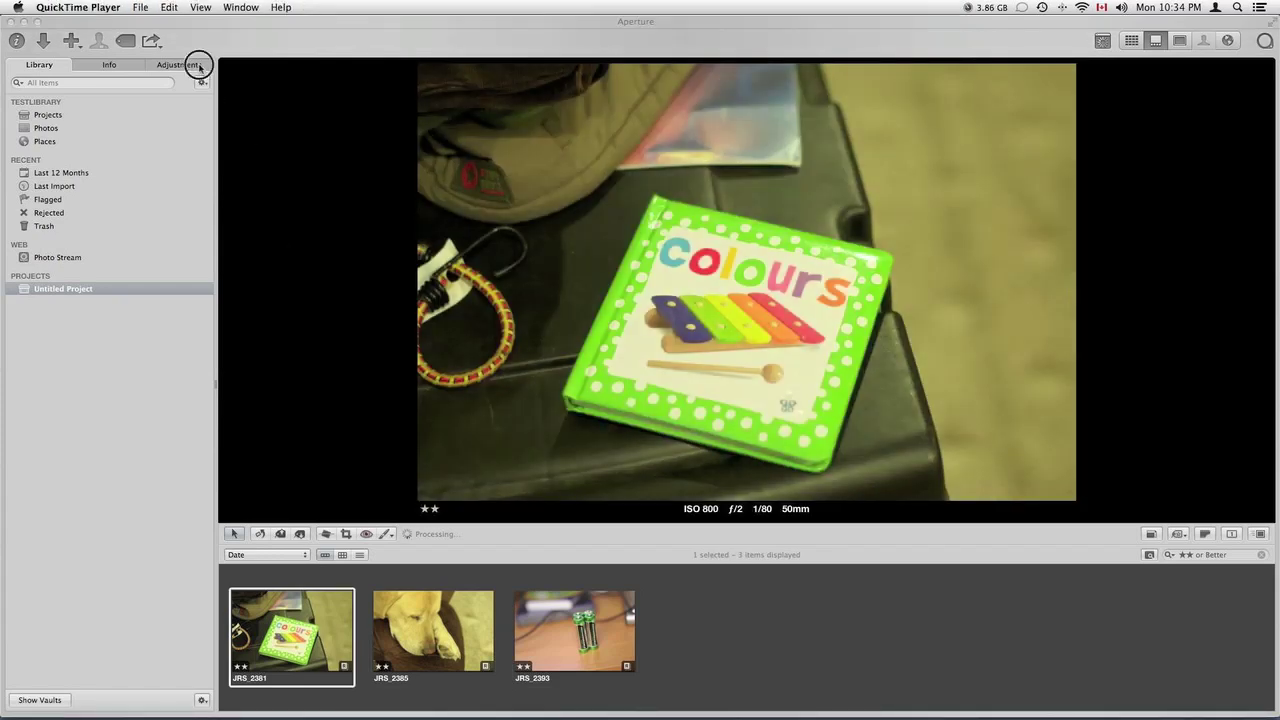
{"action": "left_click", "coordinate": [203, 67]}
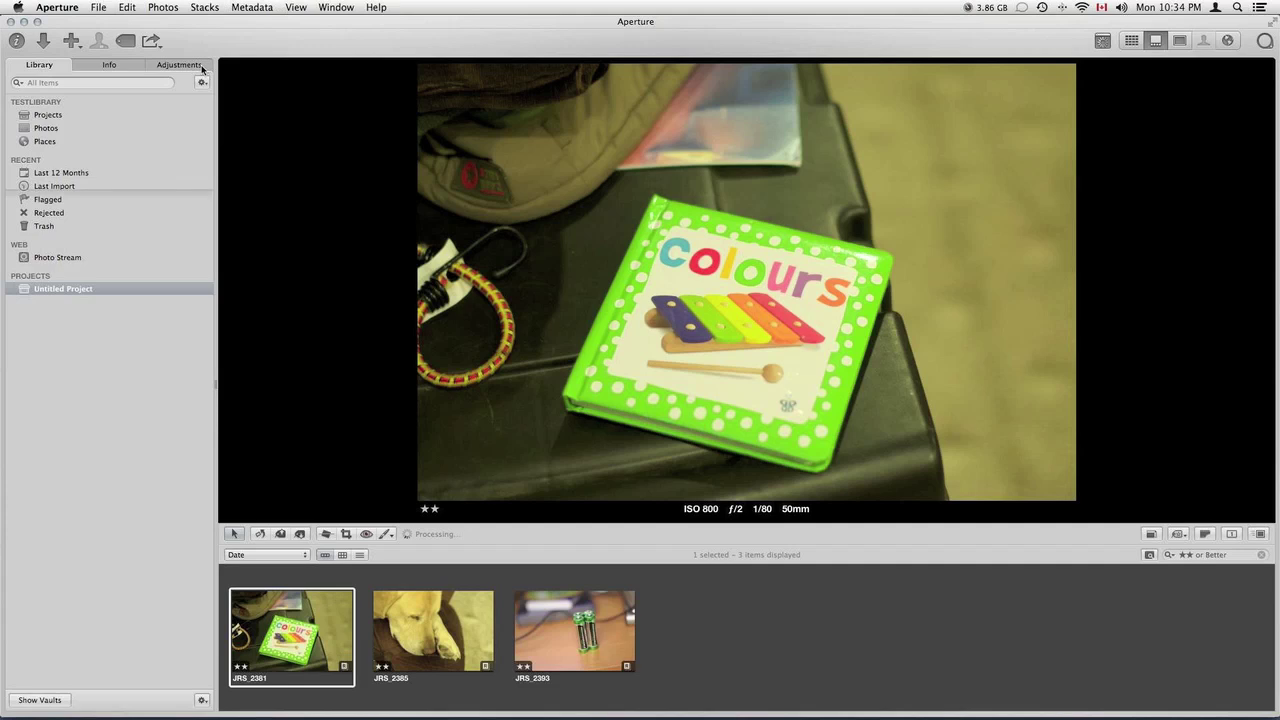